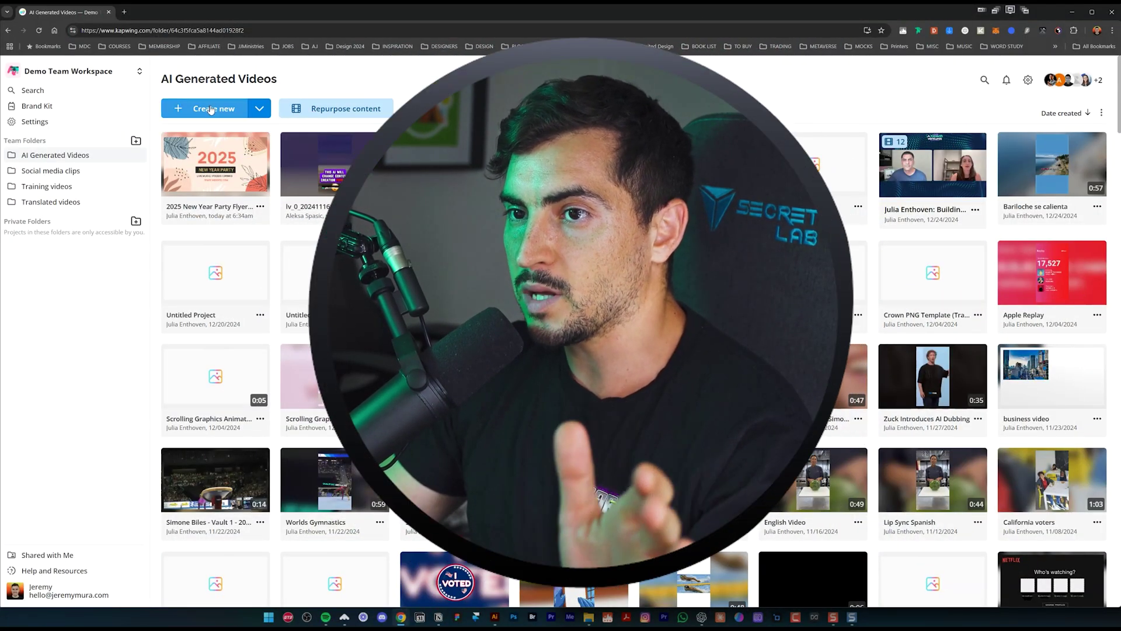
- Start a new blank project with a 9:16 vertical canvas and browse for a video file to upload
click(227, 106)
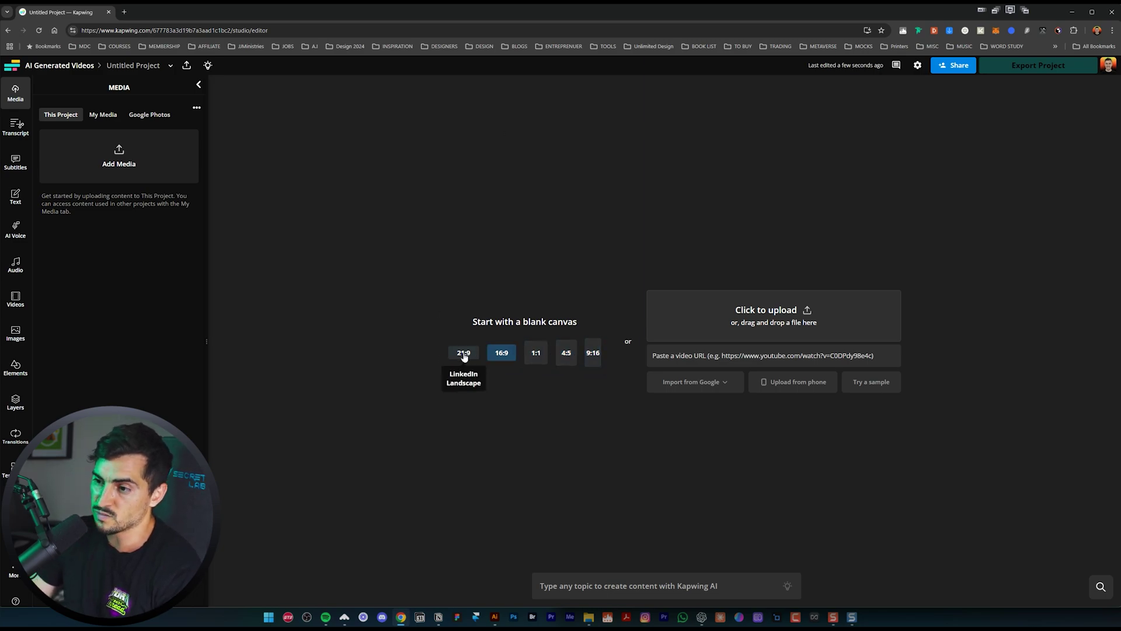
click(599, 360)
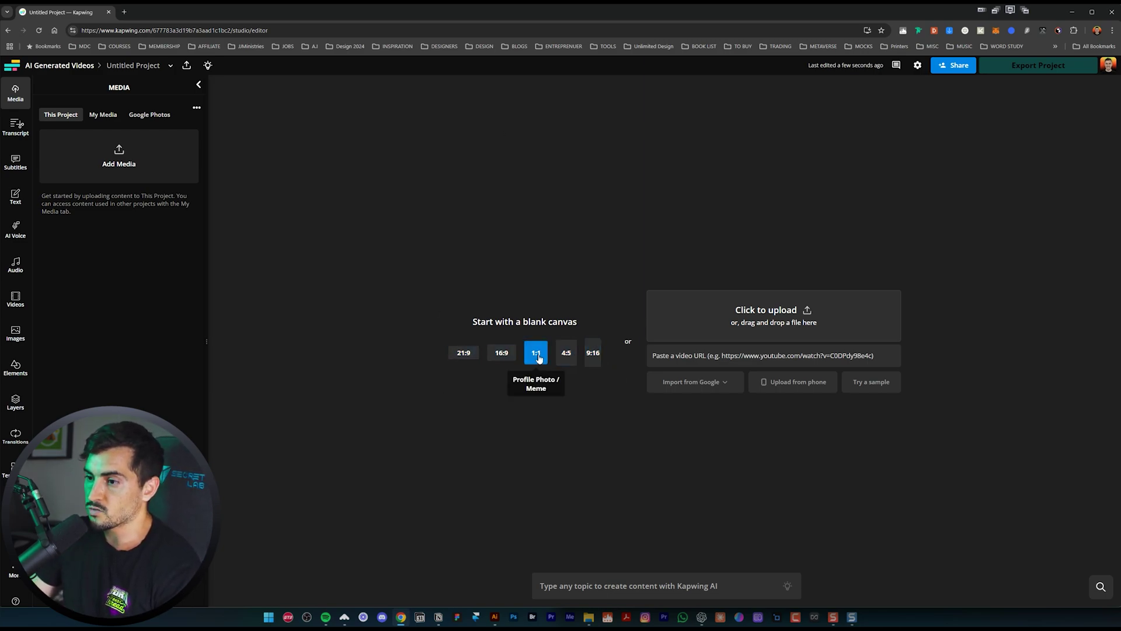
click(801, 309)
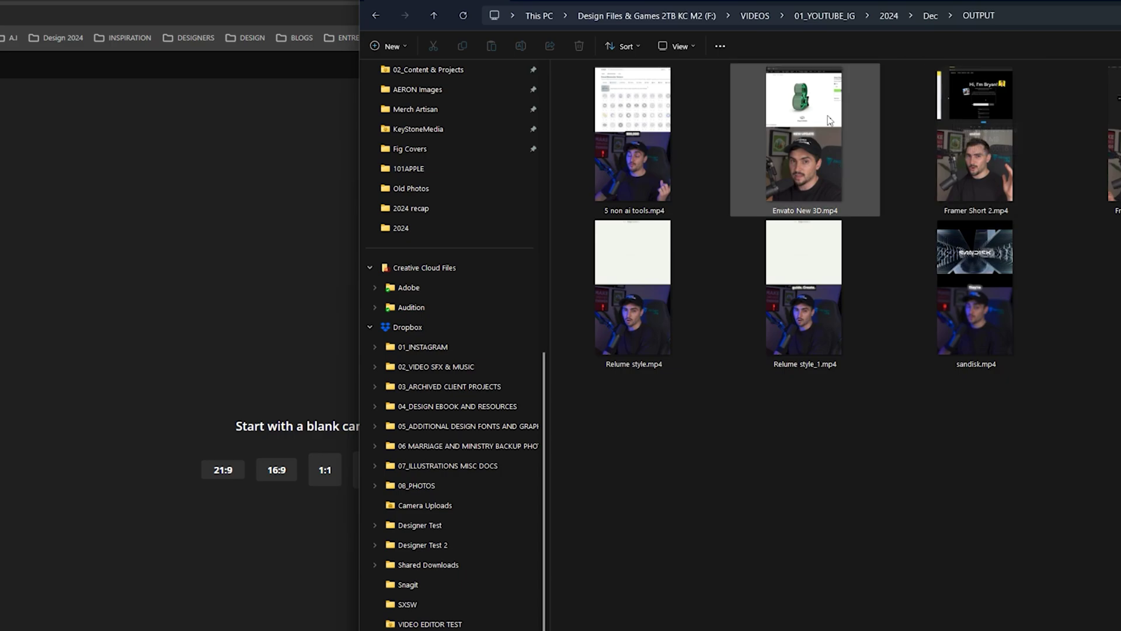
- Add Envato New 3D.mp4 to the project and watch it upload in the Media panel
drag(818, 124, 101, 372)
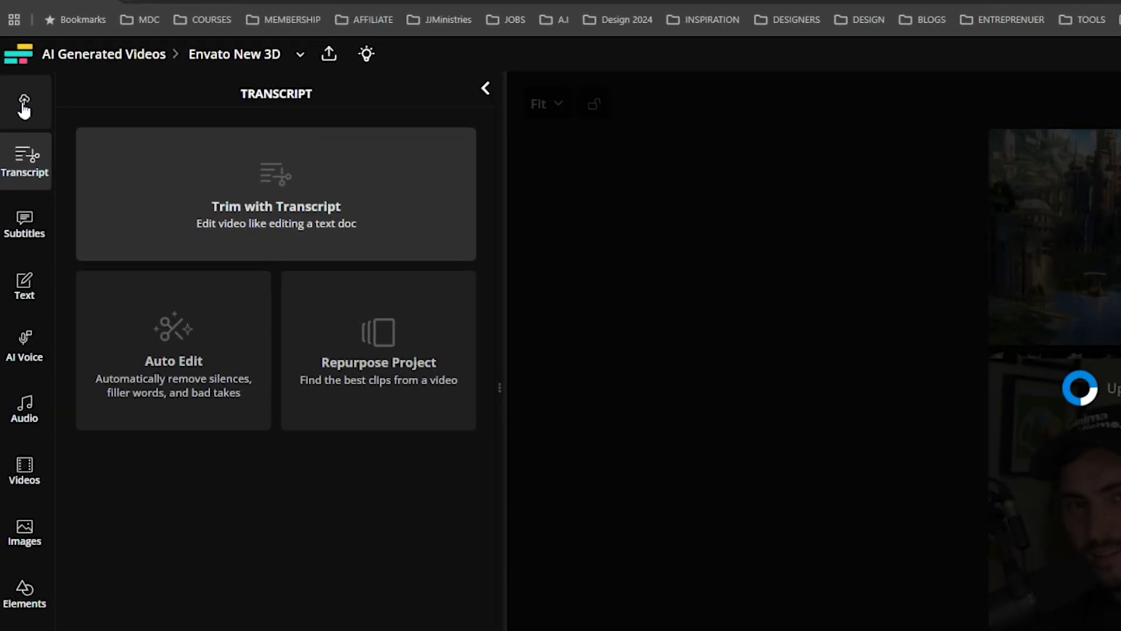
click(24, 105)
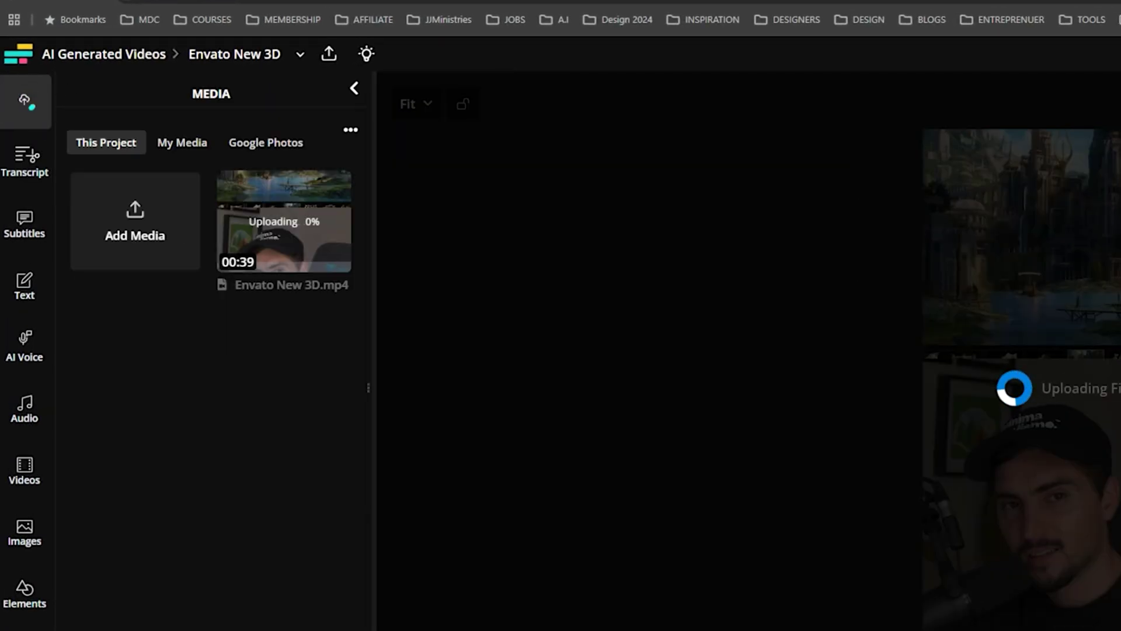
mouse_move(249, 209)
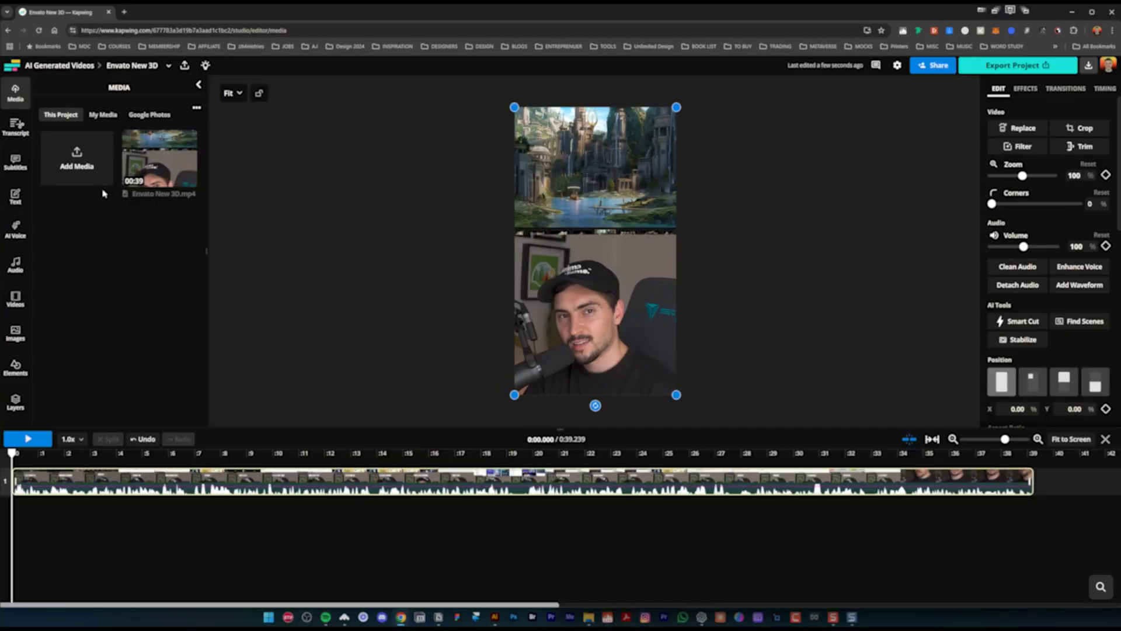
mouse_move(165, 138)
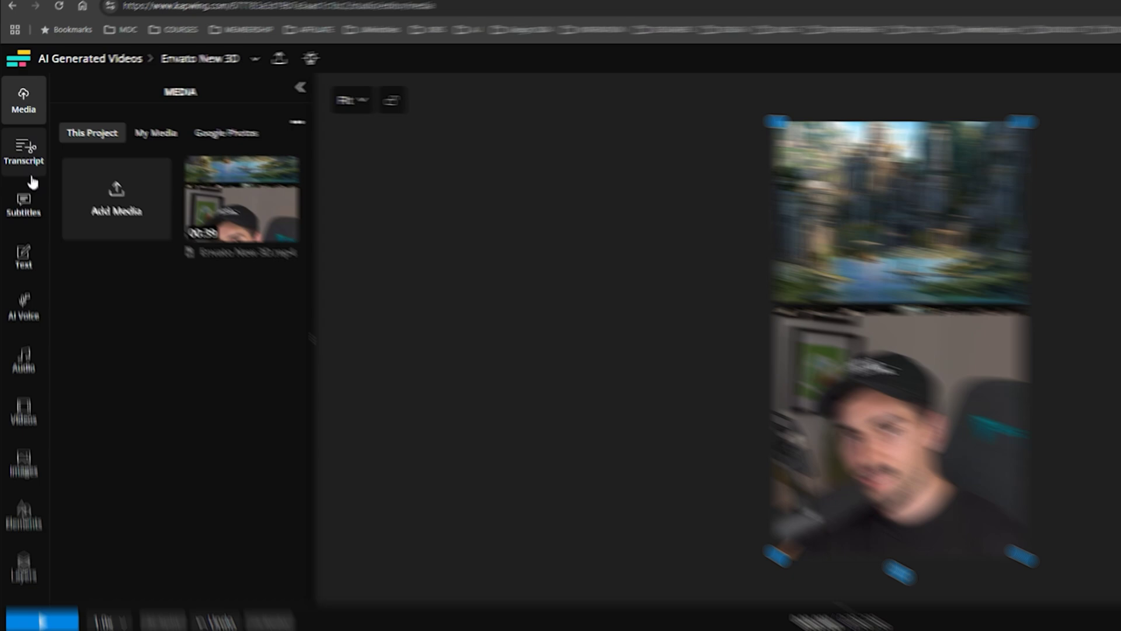
- Open Dub video from Subtitles and review the original languages, keeping English (United States)
click(18, 166)
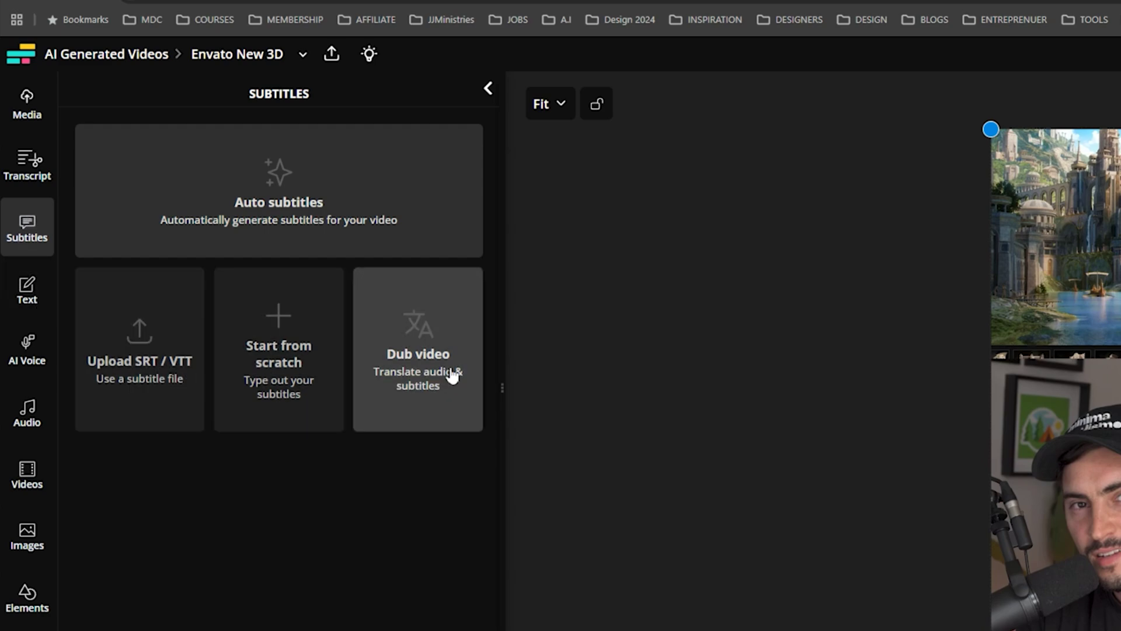
click(429, 371)
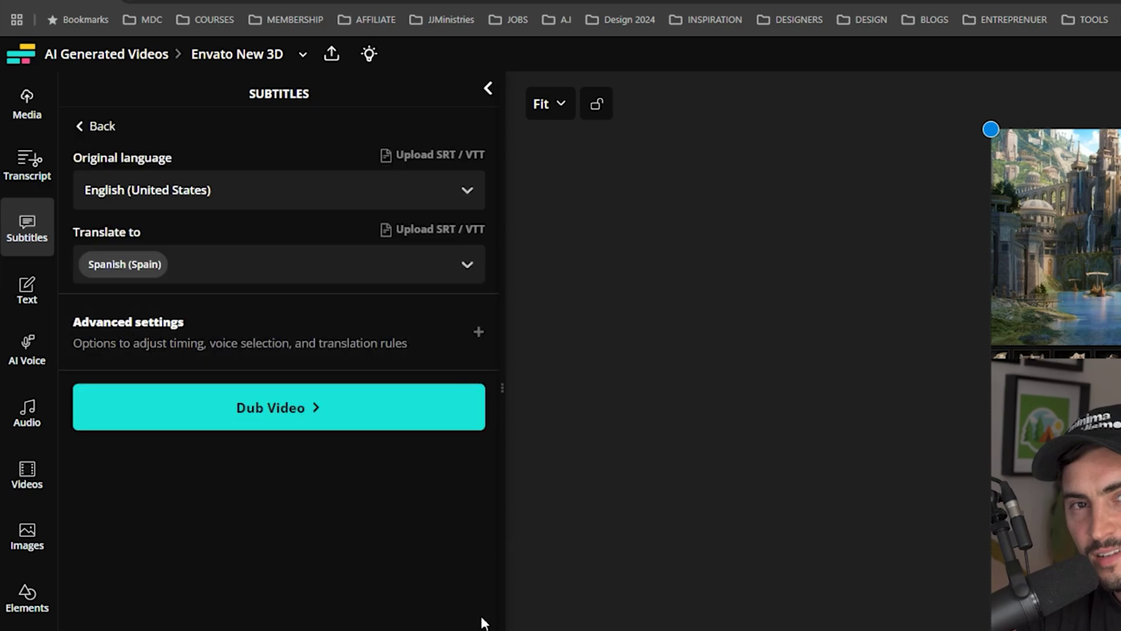
click(207, 194)
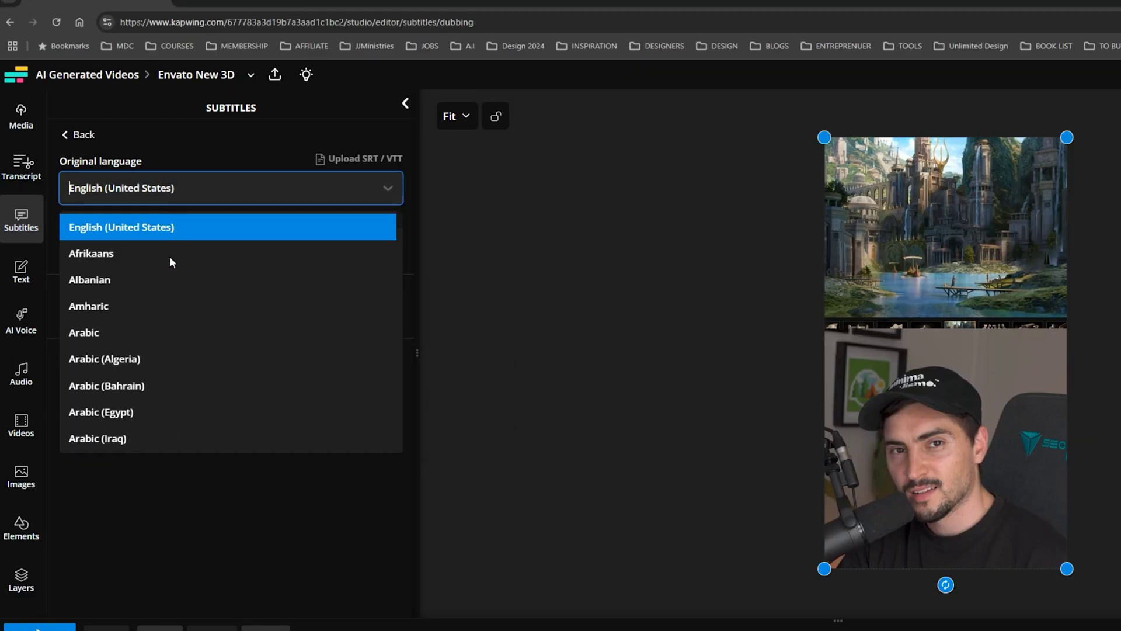
scroll(202, 317, down, 20)
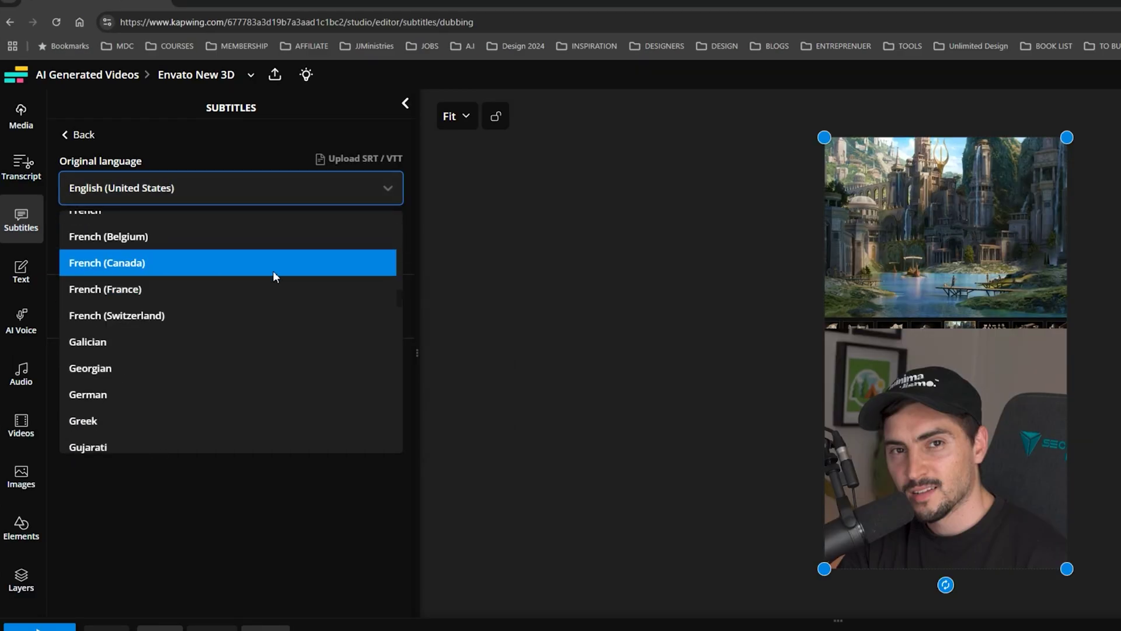
scroll(251, 292, up, 20)
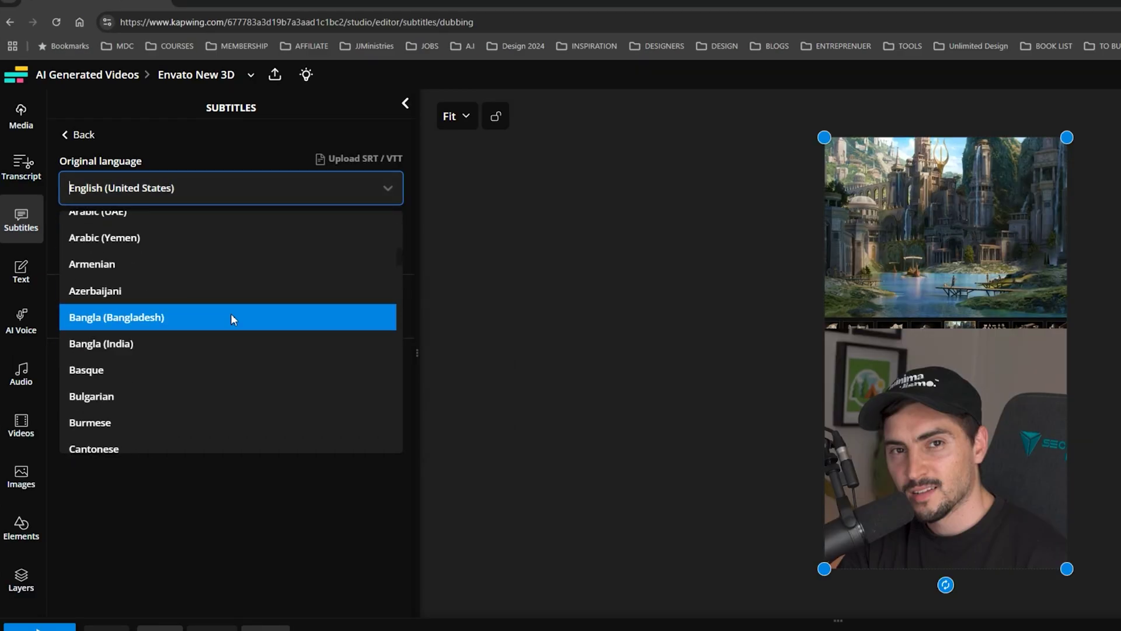
click(226, 191)
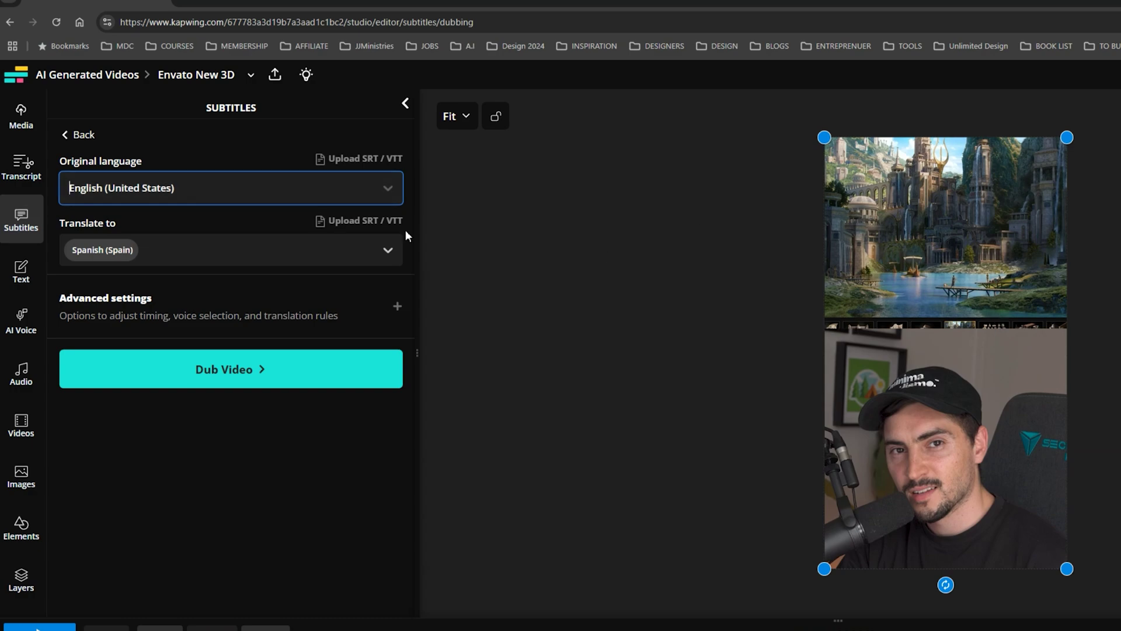
- Set the original language to English (Australia) and add Italian as a target beside Spanish (Spain)
click(132, 185)
text(al)
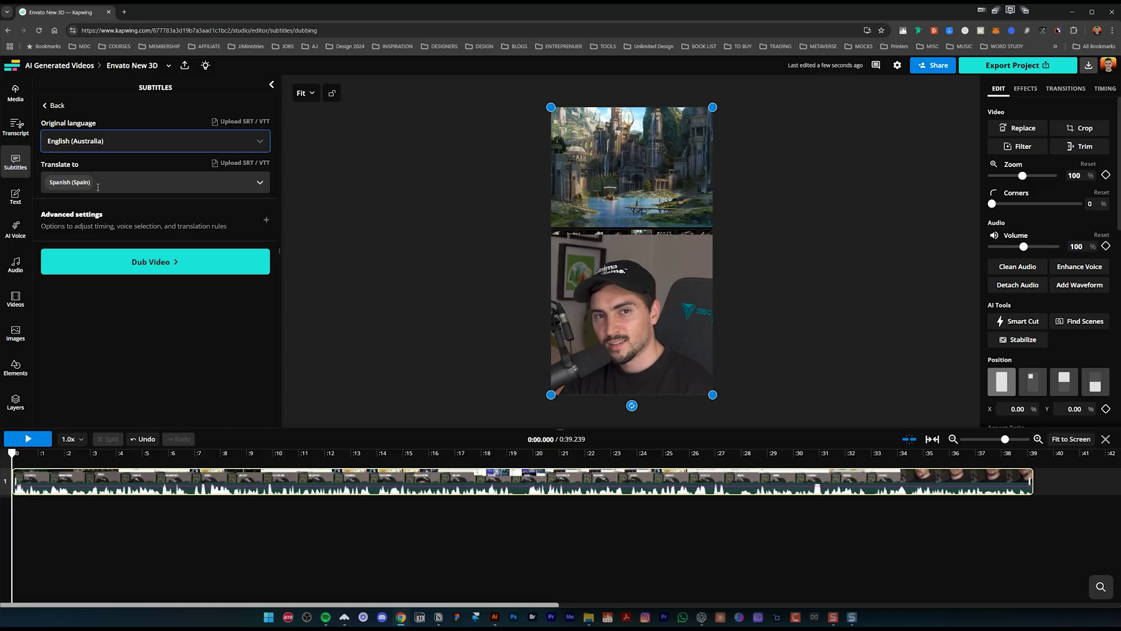
click(108, 184)
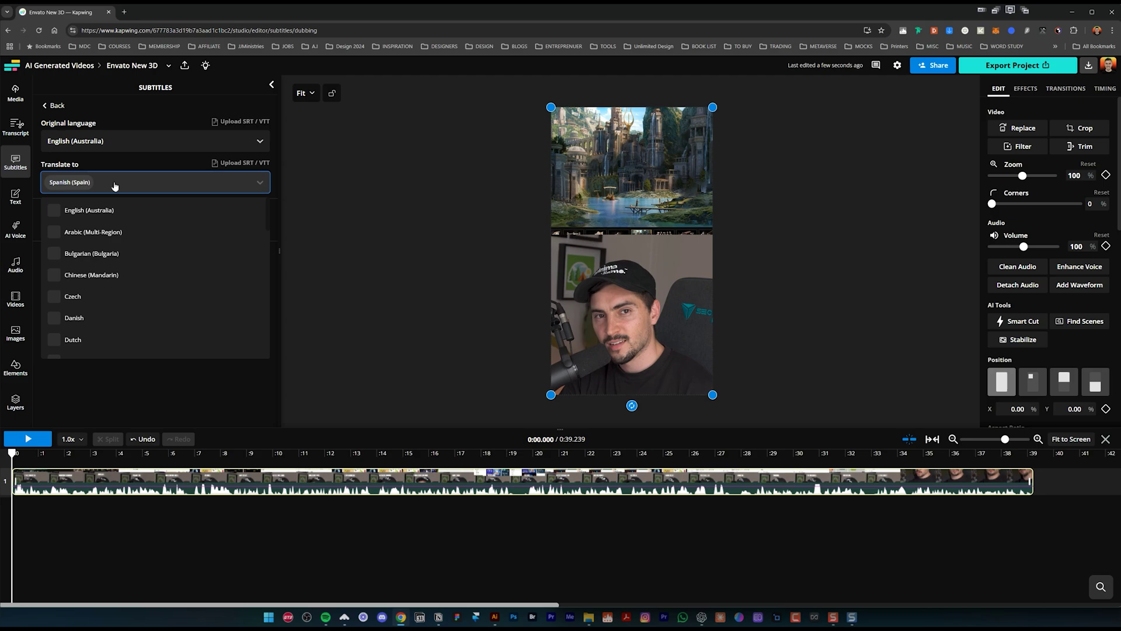
text(Ital)
key(BackSpace)
key(BackSpace)
key(BackSpace)
key(BackSpace)
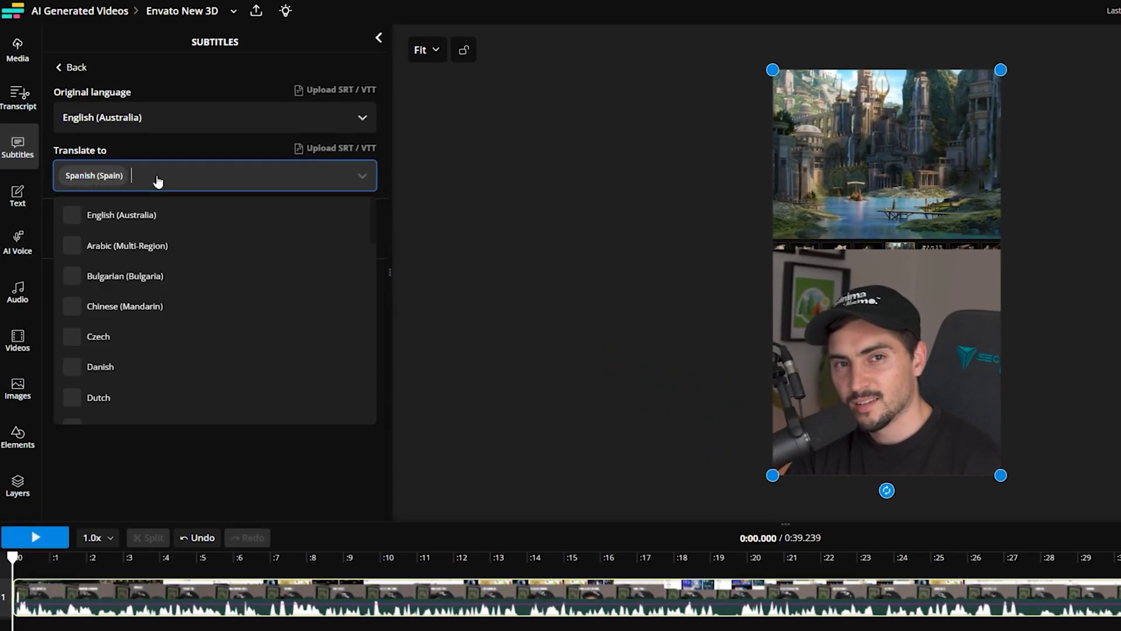
text(french)
click(82, 245)
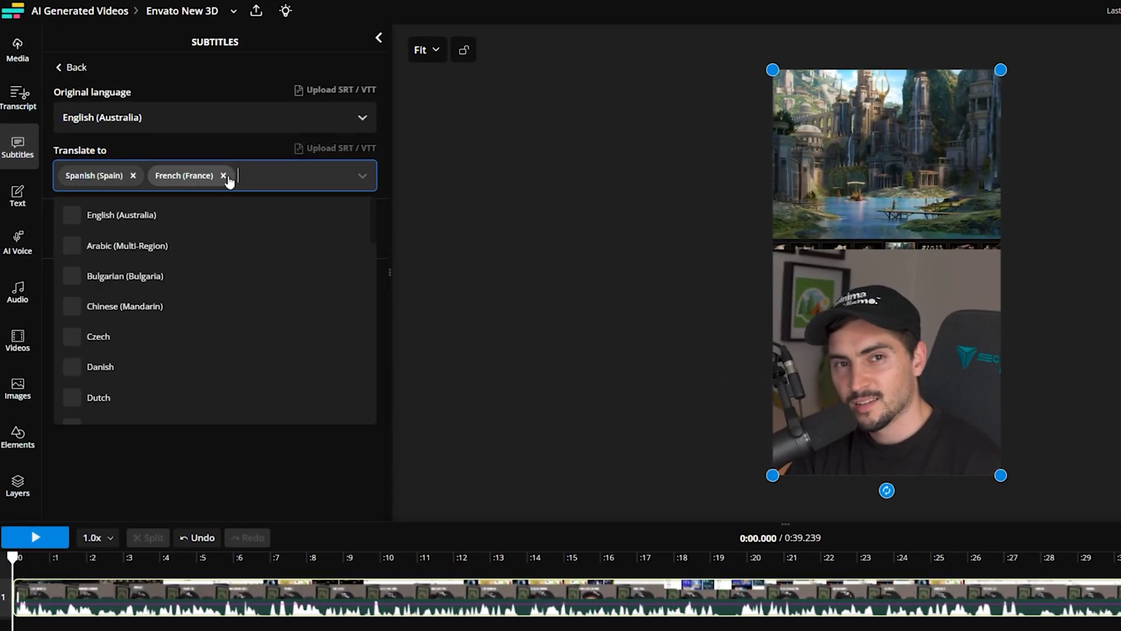
click(260, 177)
click(262, 179)
text(Italian)
key(Return)
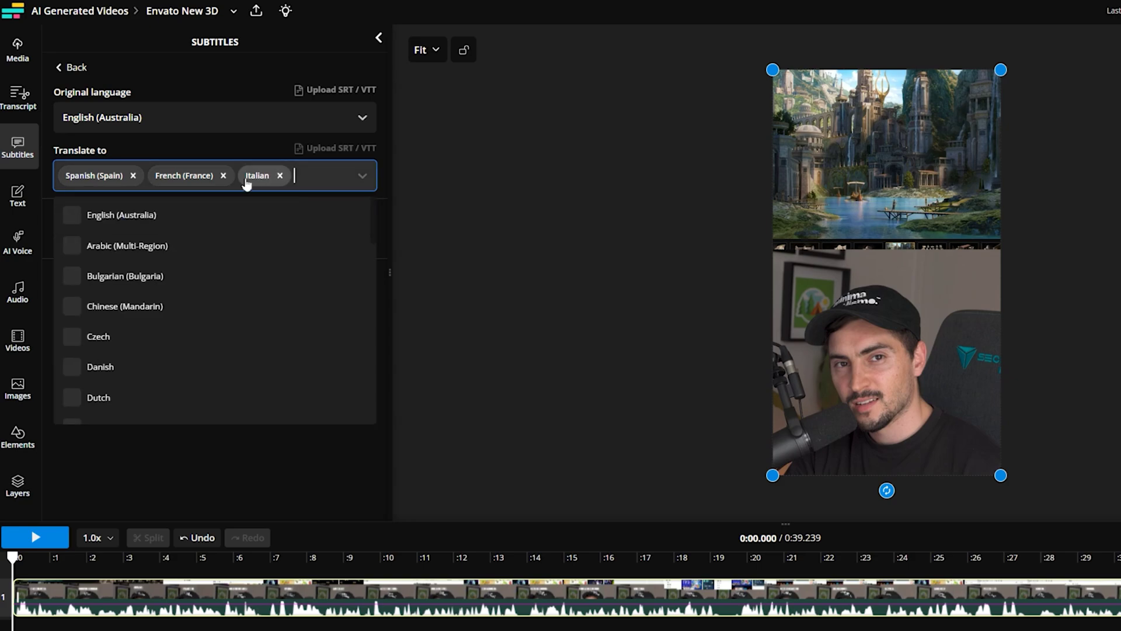
click(300, 182)
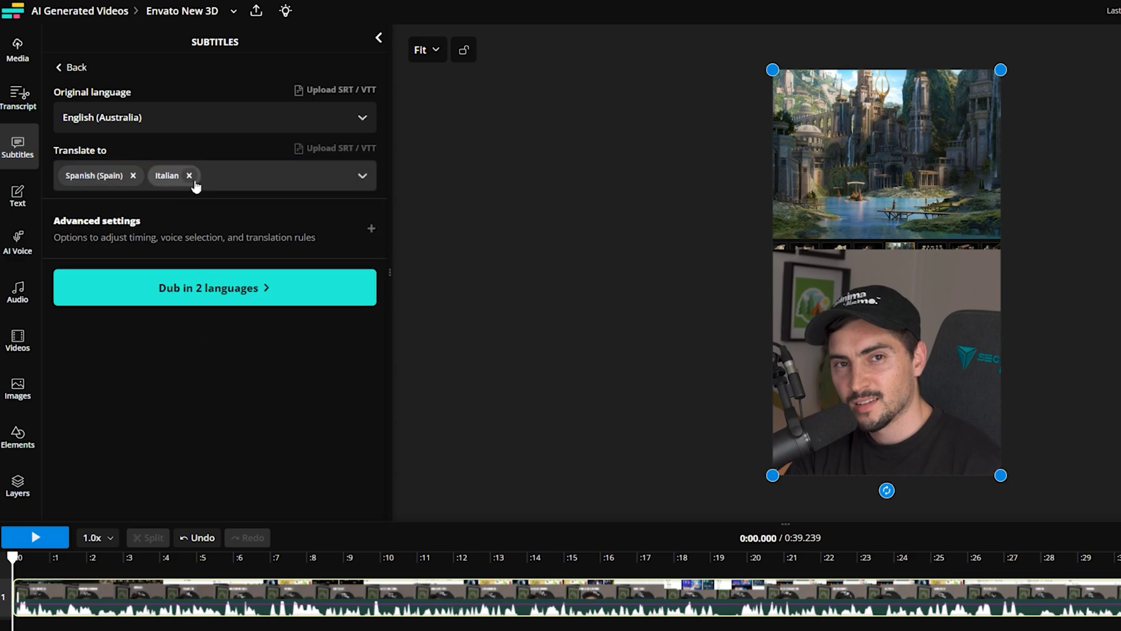
click(142, 228)
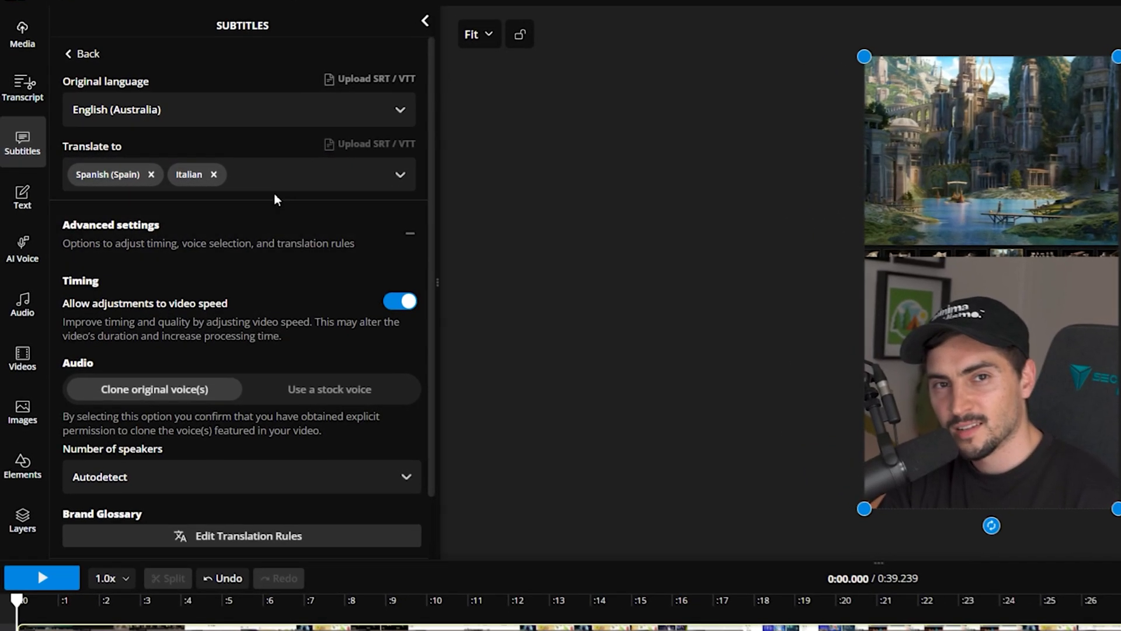
scroll(209, 277, down, 2)
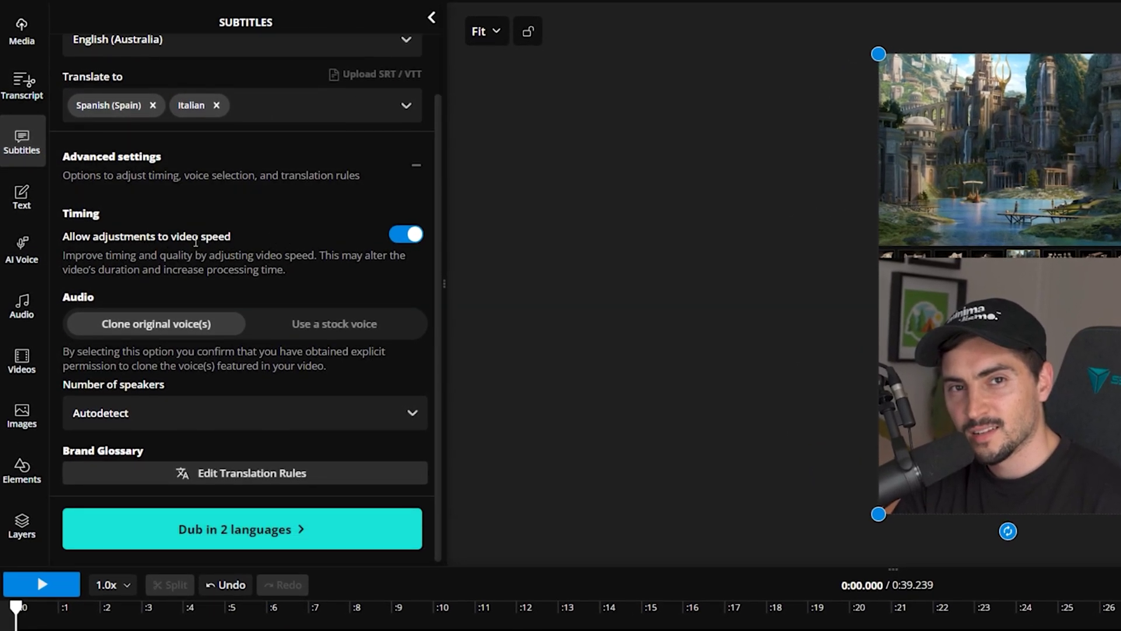
scroll(292, 280, down, 1)
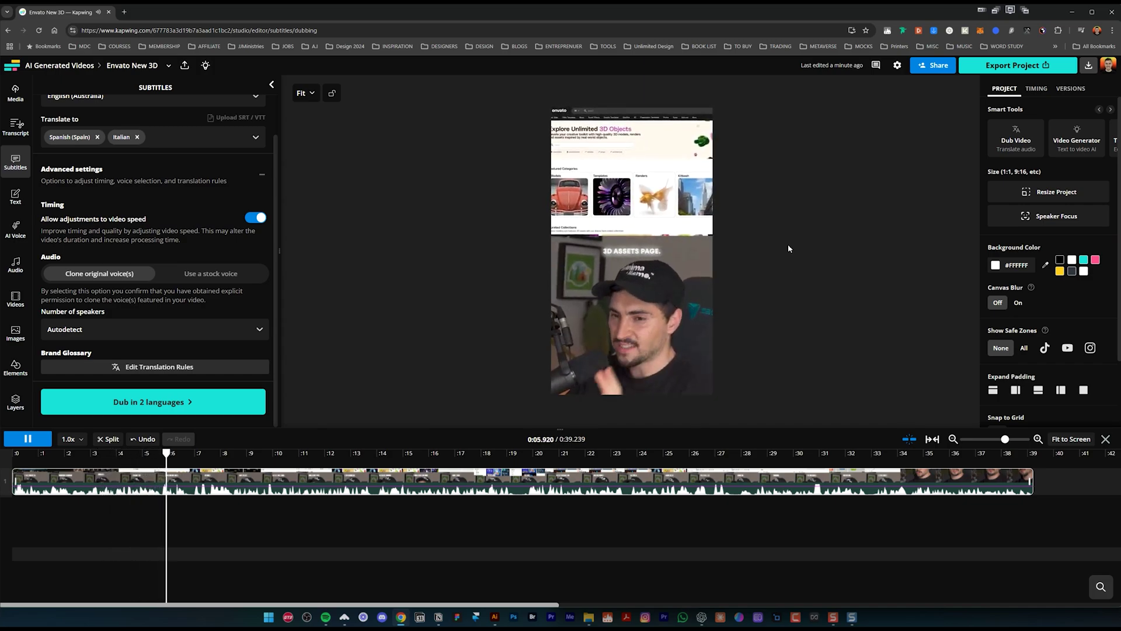
key(space)
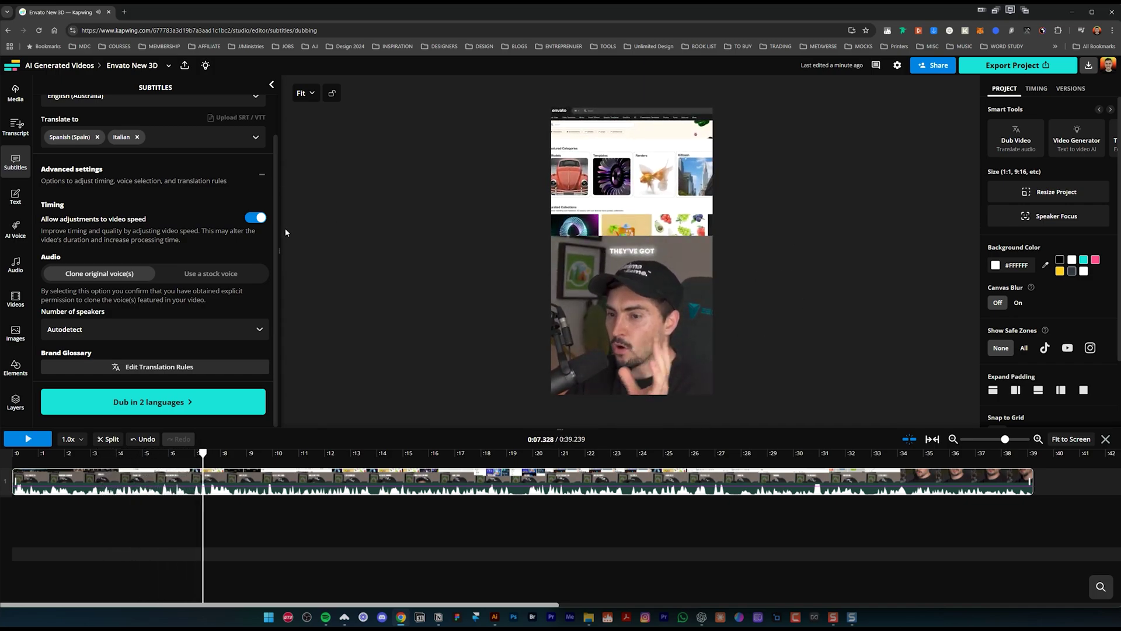
scroll(175, 233, up, 1)
click(212, 228)
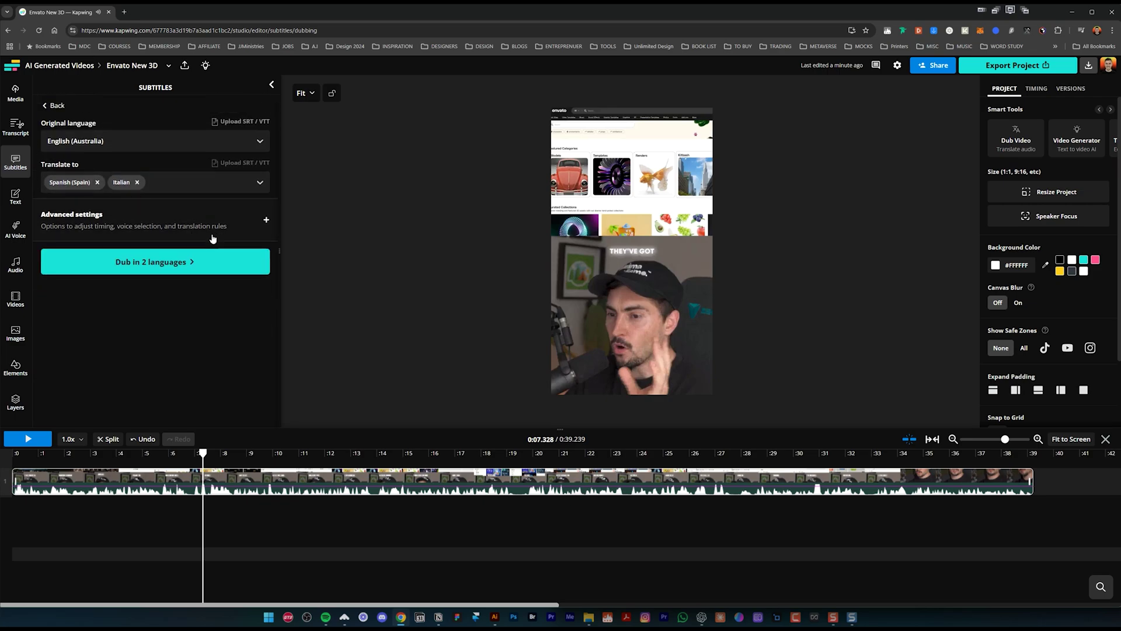
- Dub the video into Spanish (Spain) and Italian
click(184, 262)
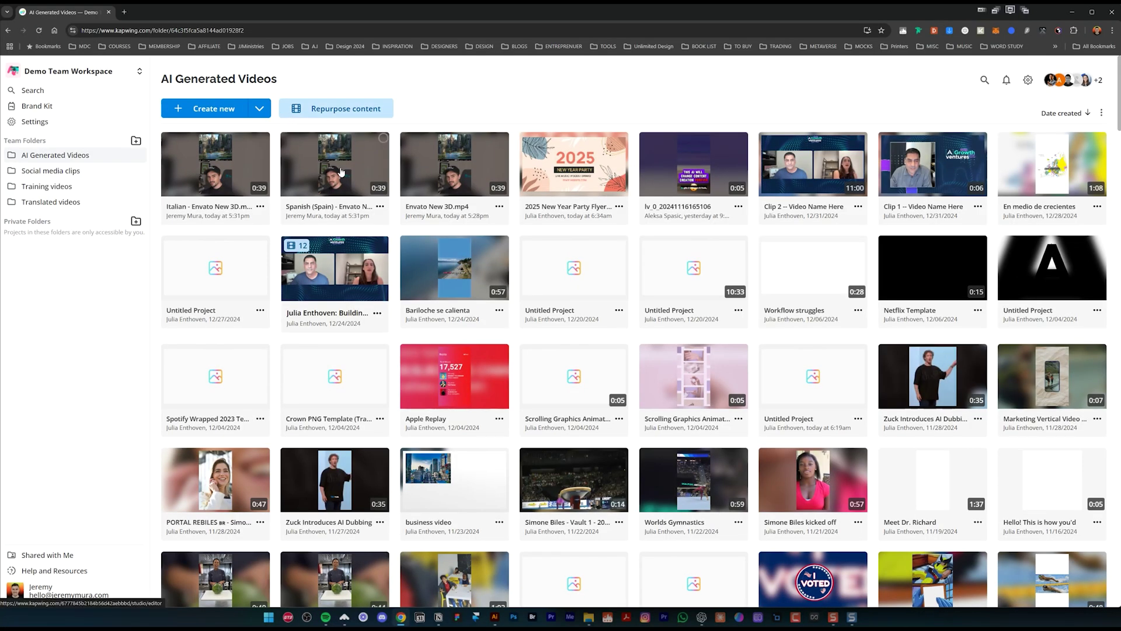
- Open the Spanish (Spain) – Envato New 3D project and play the dubbed video
click(341, 171)
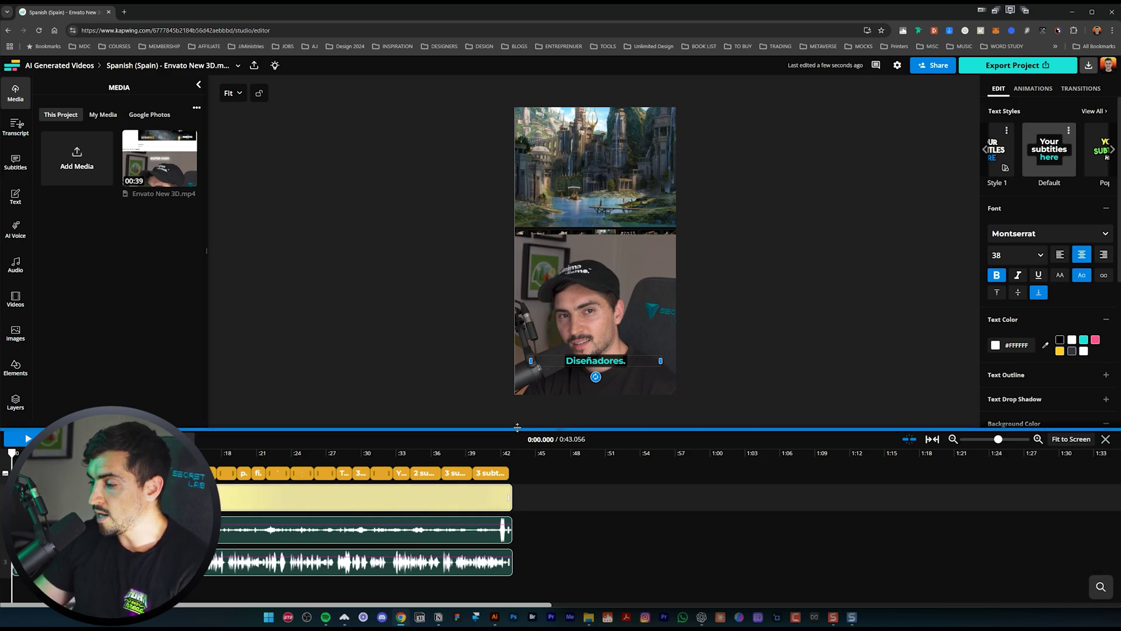
key(space)
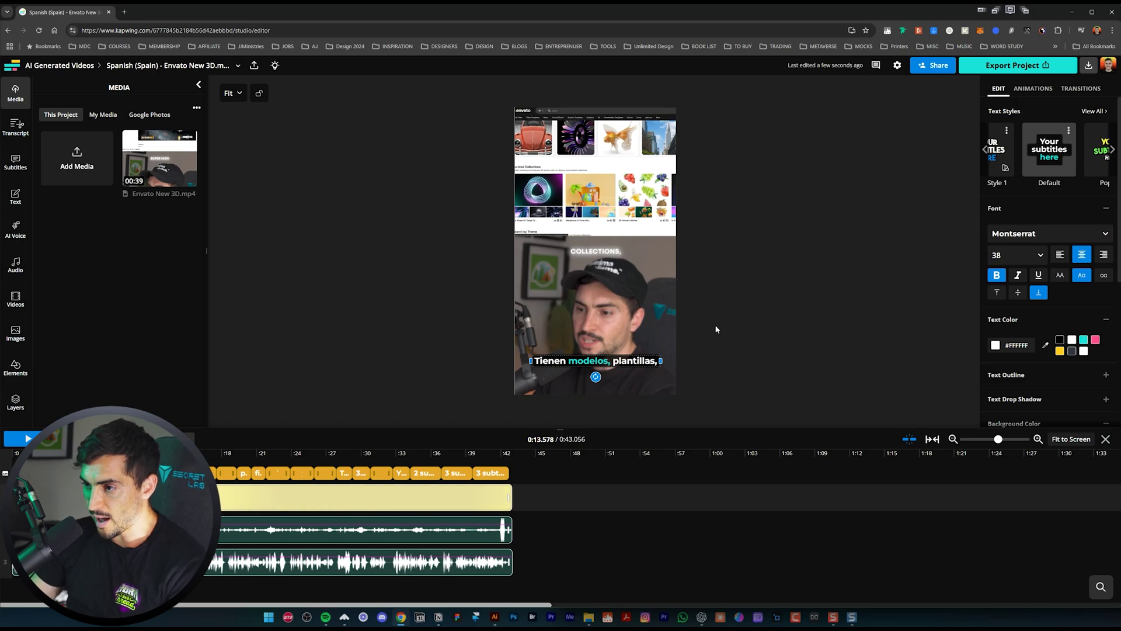
- Move the captions to the top of the video and correct a subtitle word to 'plantillas,'
drag(617, 361, 618, 252)
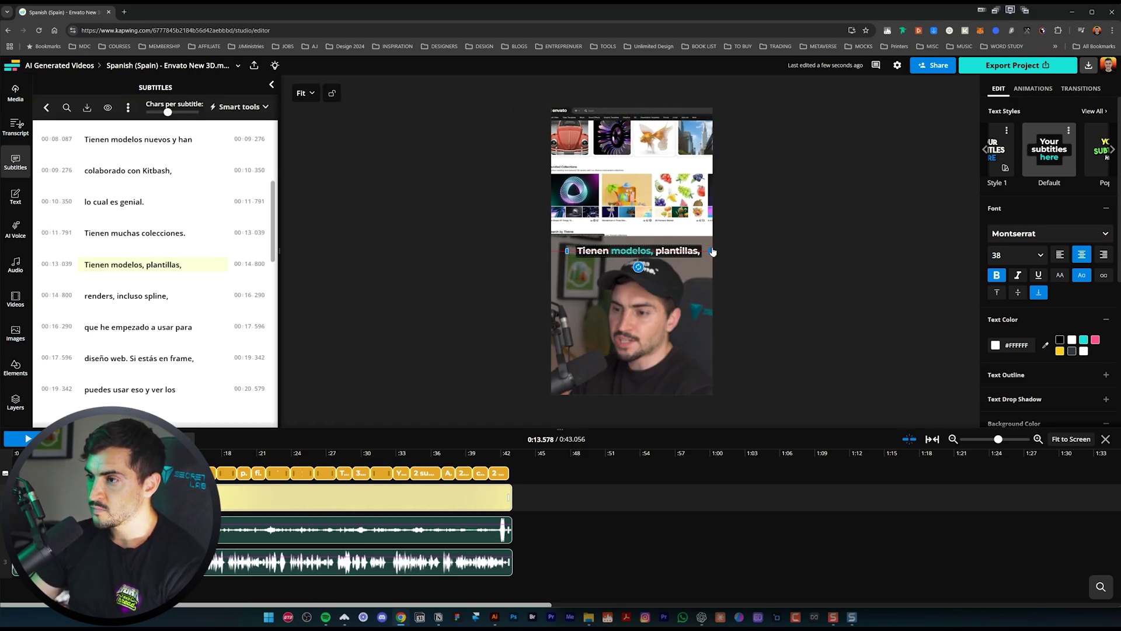
mouse_move(172, 162)
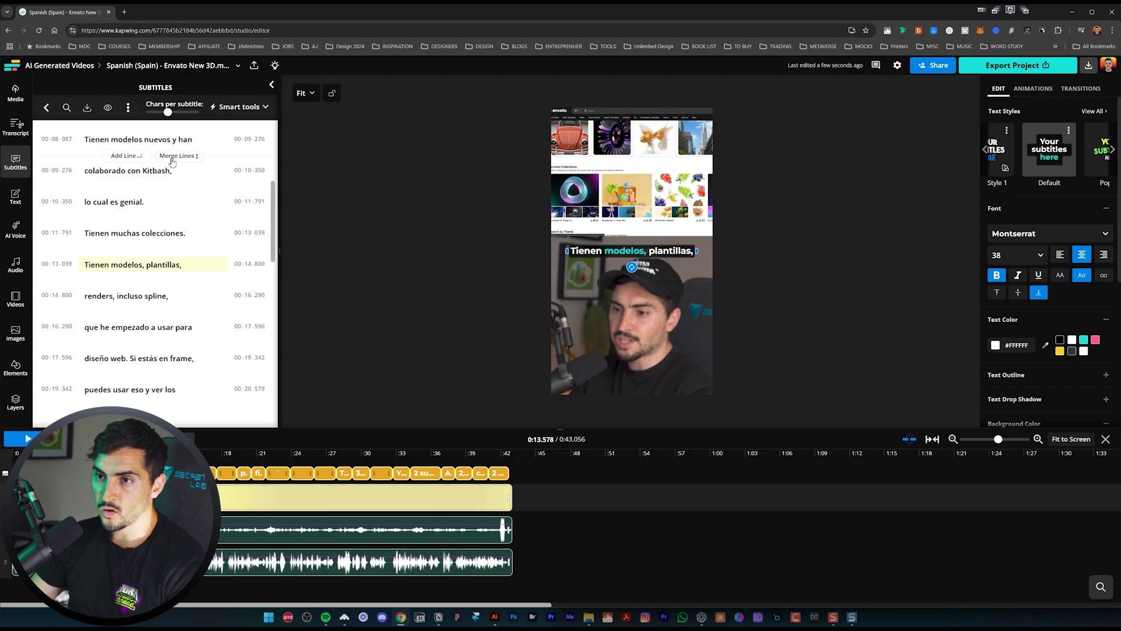
scroll(123, 175, down, 3)
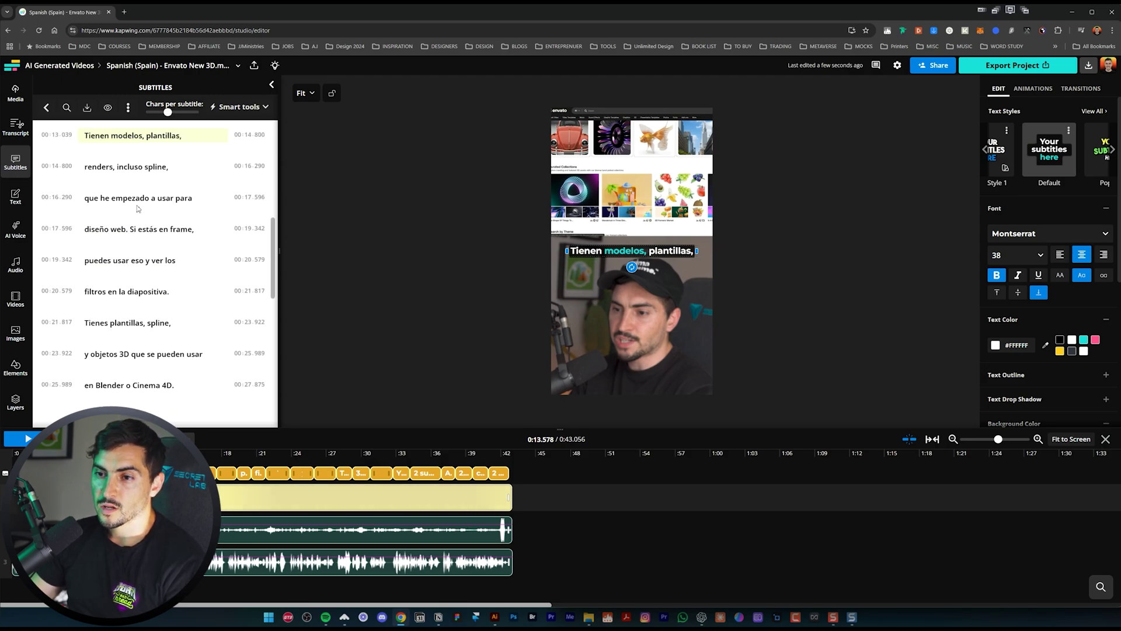
scroll(129, 220, up, 2)
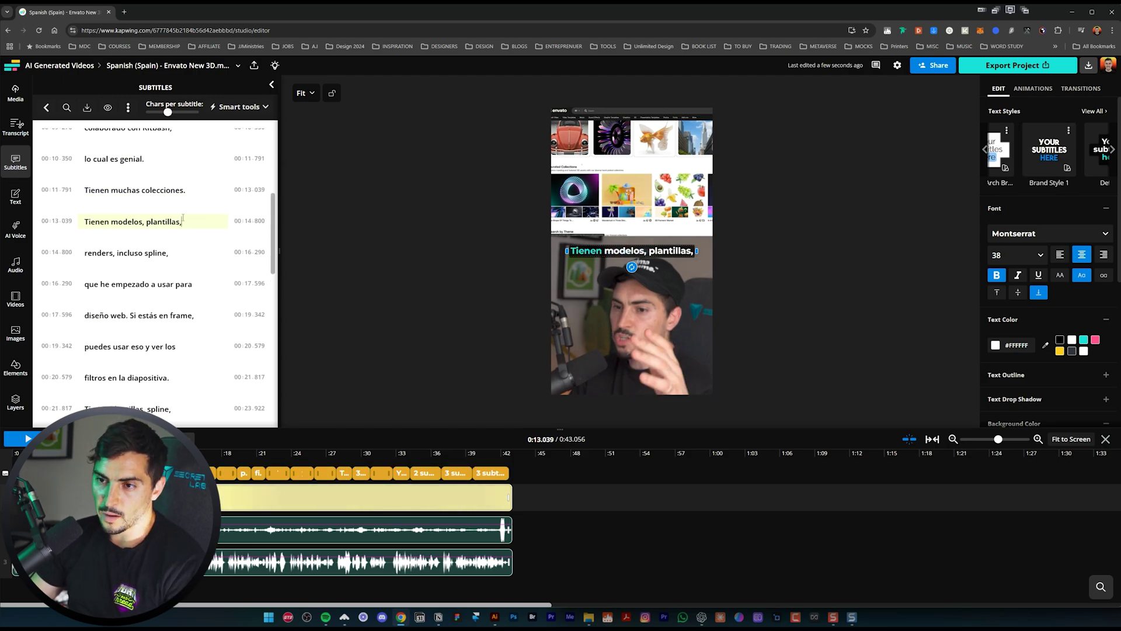
drag(182, 222, 163, 222)
key(BackSpace)
text(tillas,)
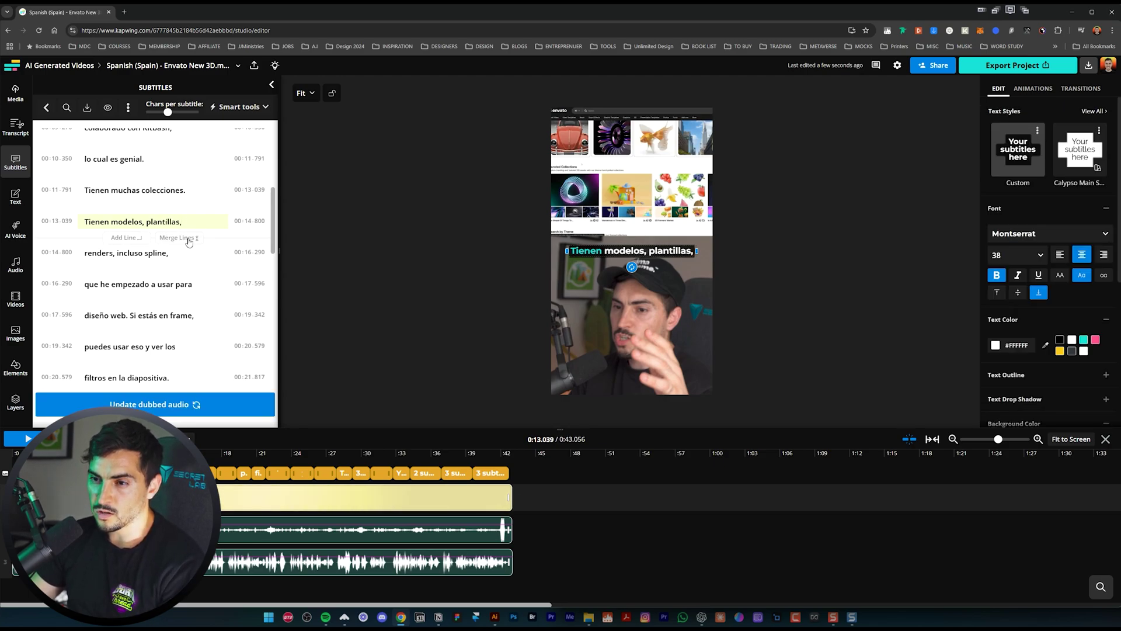
- Lower Chars per subtitle to 32 so the Spanish subtitles split into shorter lines
click(143, 249)
scroll(180, 179, up, 4)
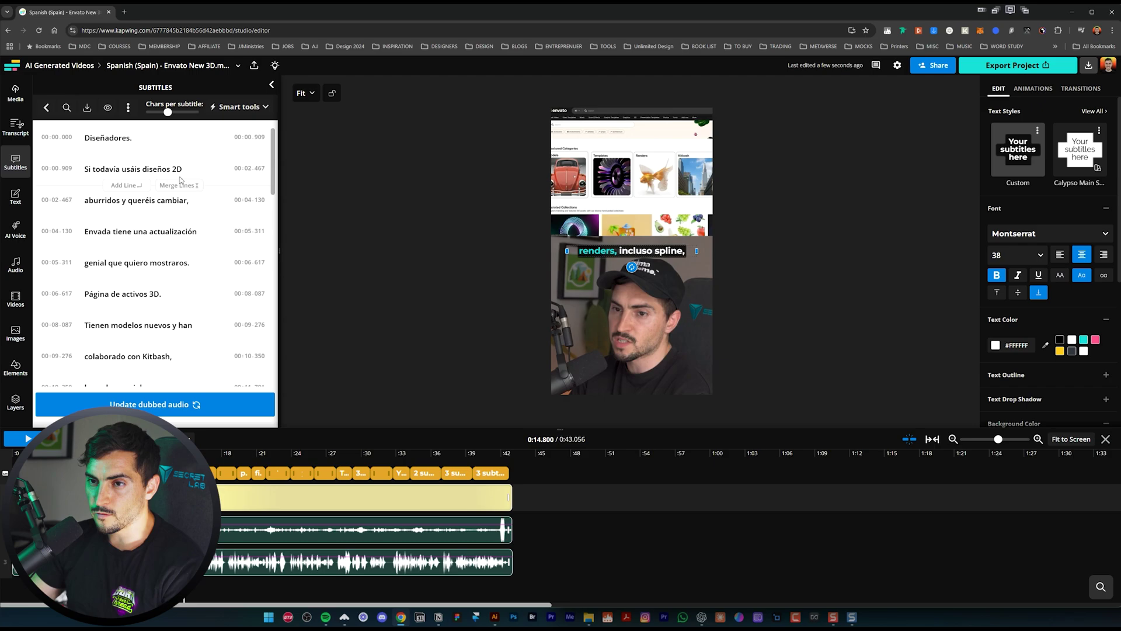
mouse_move(168, 112)
mouse_down()
mouse_move(150, 111)
mouse_move(190, 113)
mouse_up()
drag(265, 132, 225, 127)
- Close and reopen the Smart tools subtitle menu to reach the Lip Sync option
click(355, 118)
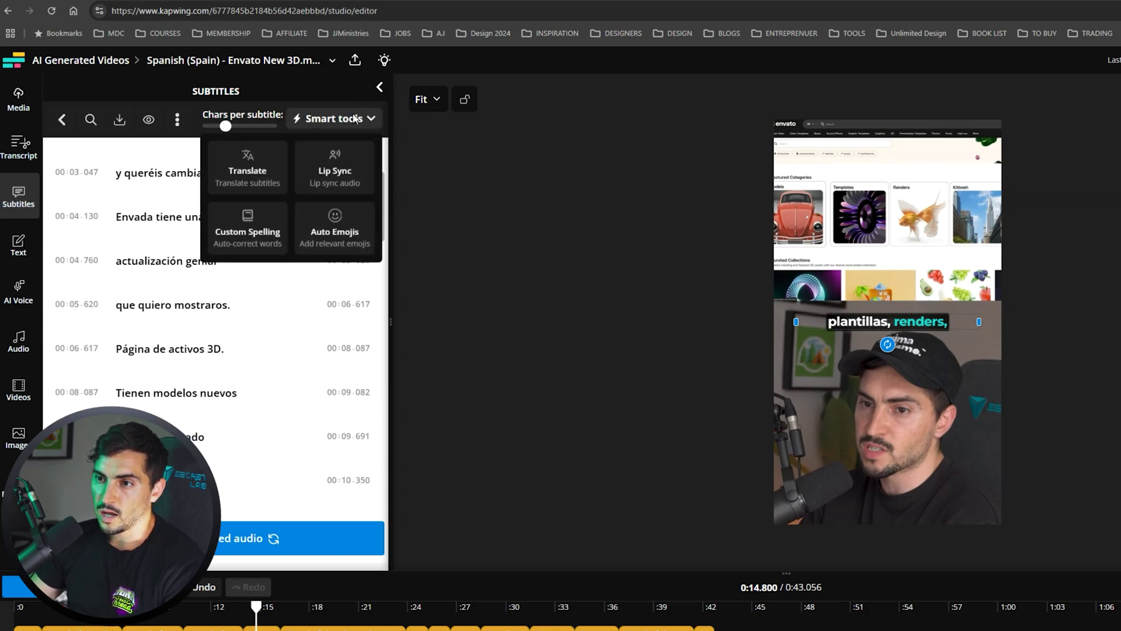
click(356, 119)
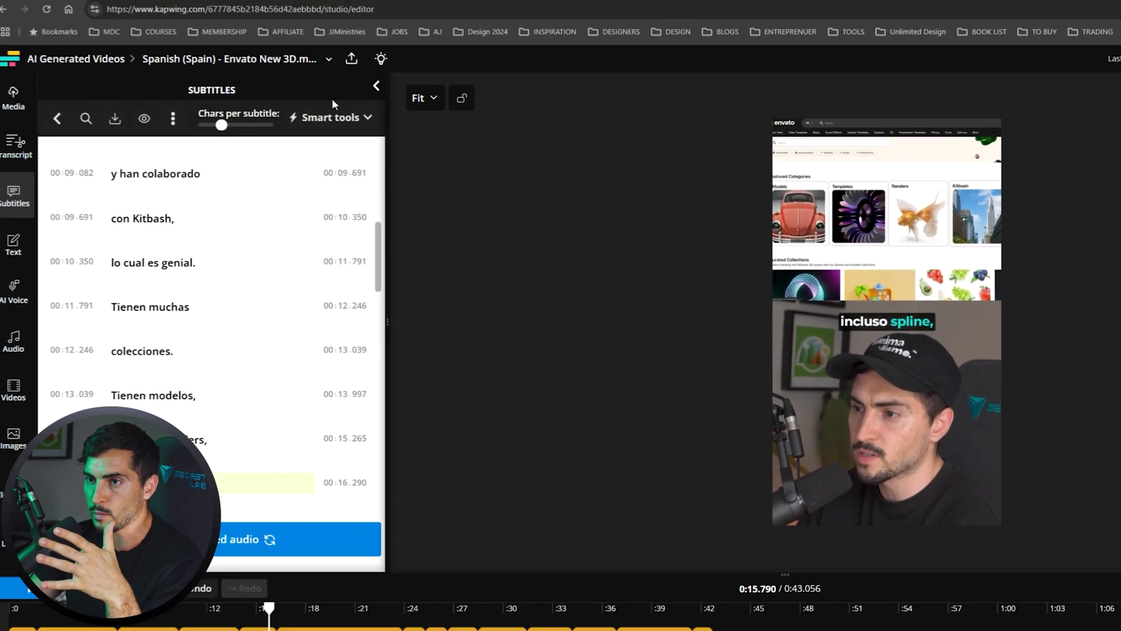
click(208, 72)
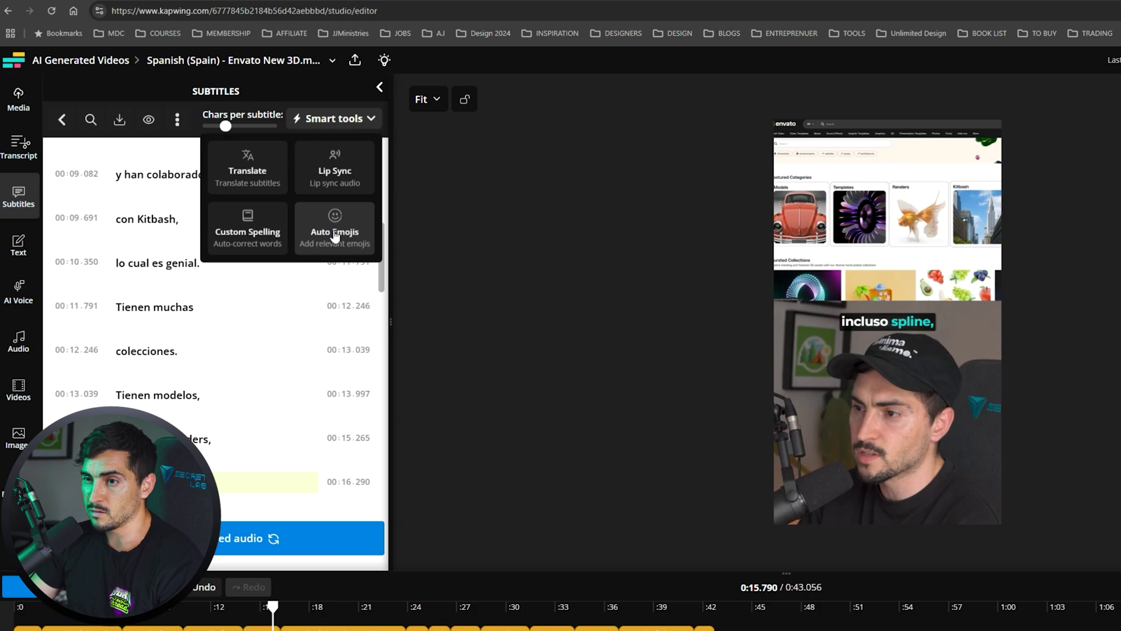
- Compare the dubbed and lip-synced previews, then apply Lip Sync to the Spanish video
click(338, 174)
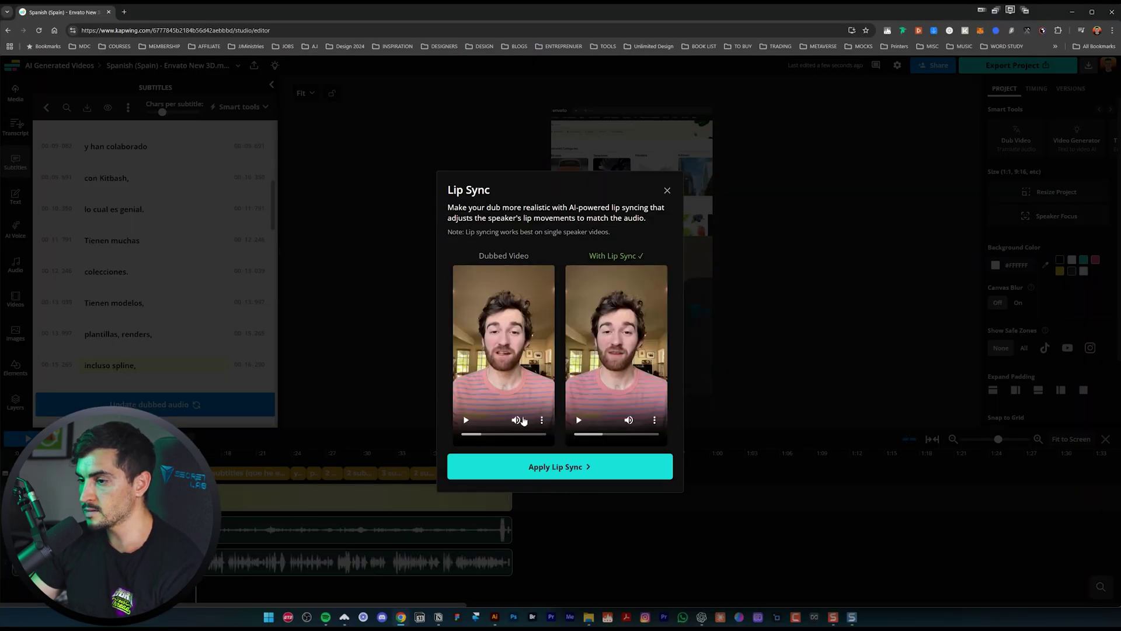
click(466, 420)
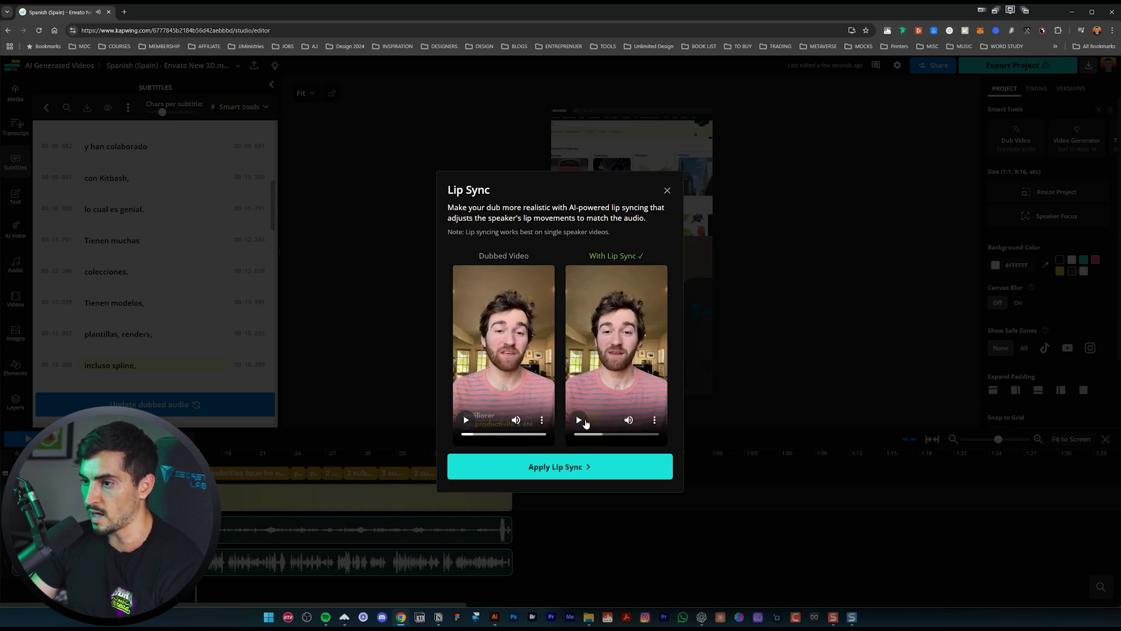
click(584, 420)
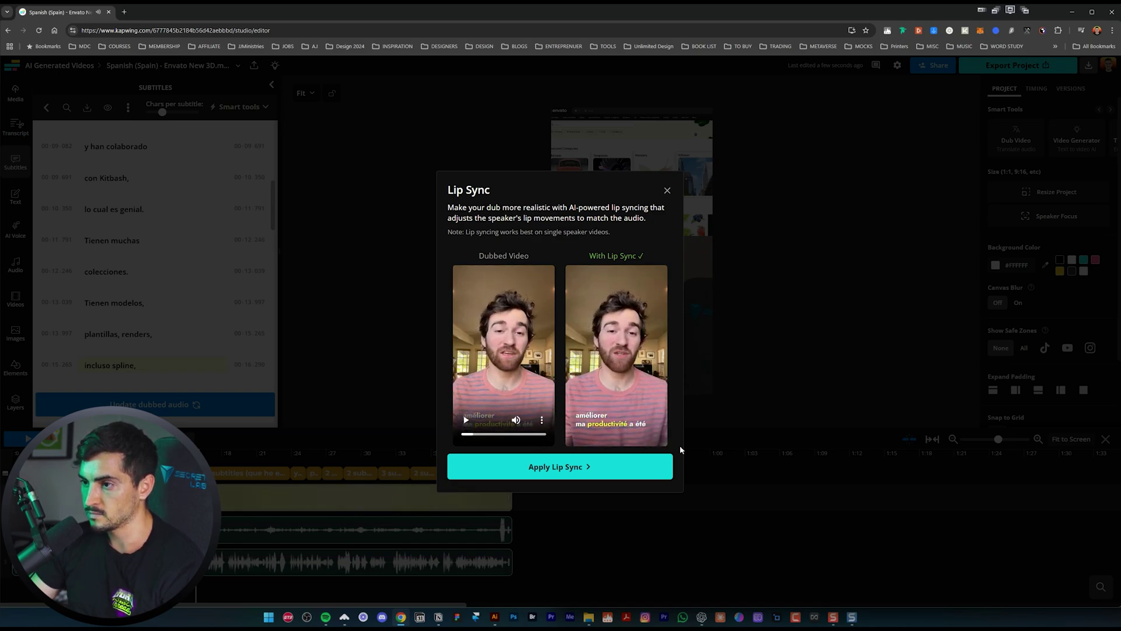
mouse_move(592, 421)
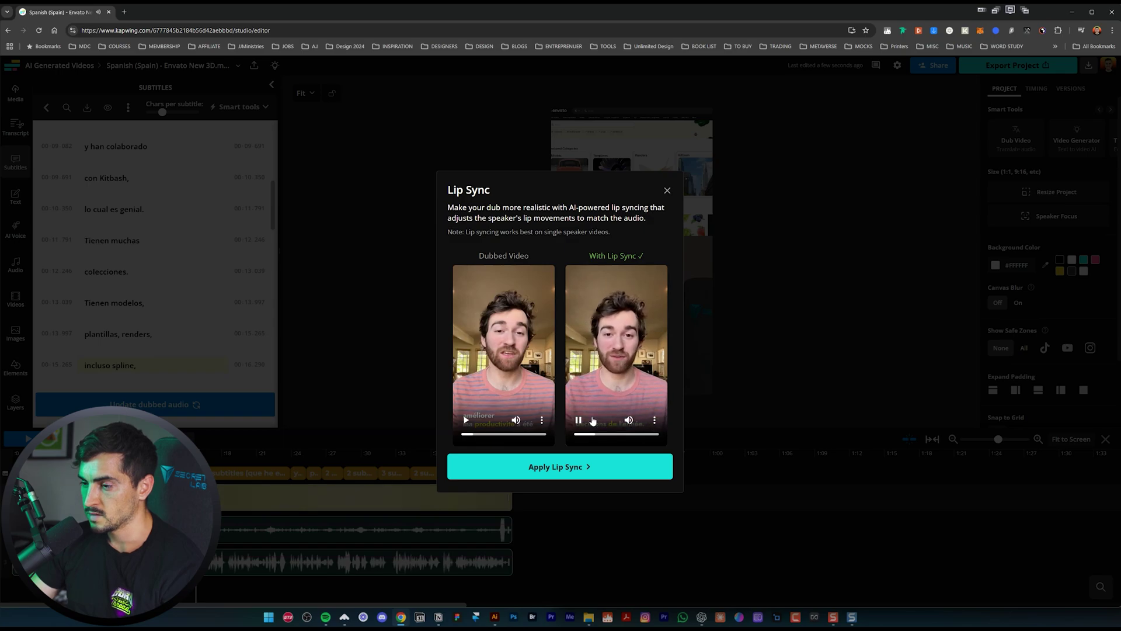
click(601, 471)
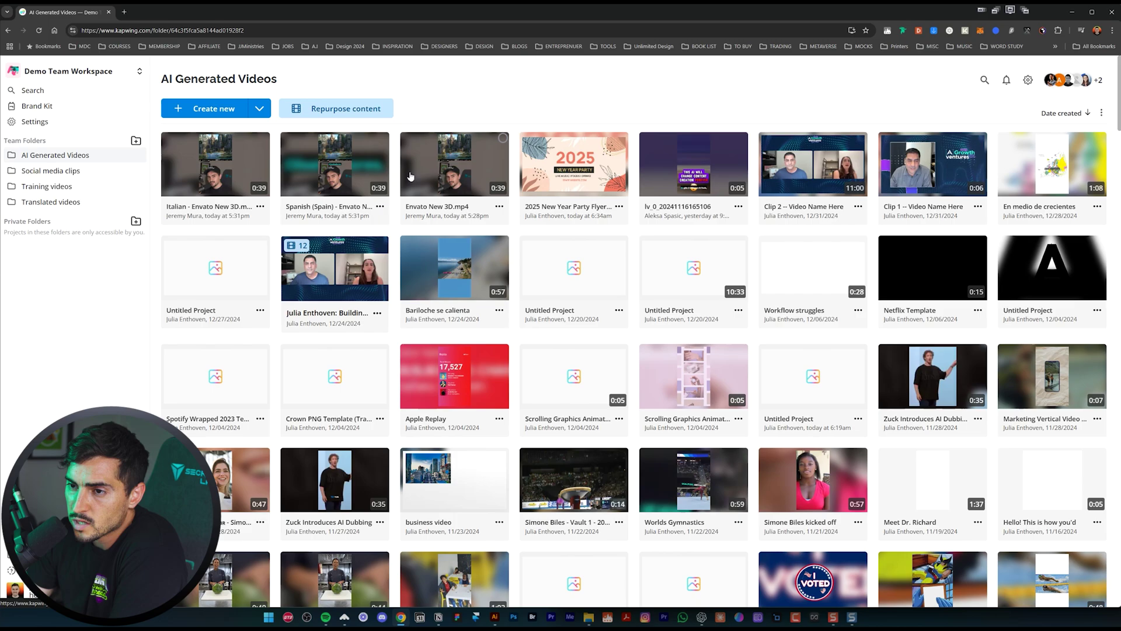
- Open and play the Italian dubbed project, then apply Lip Sync to it via Smart tools
click(227, 163)
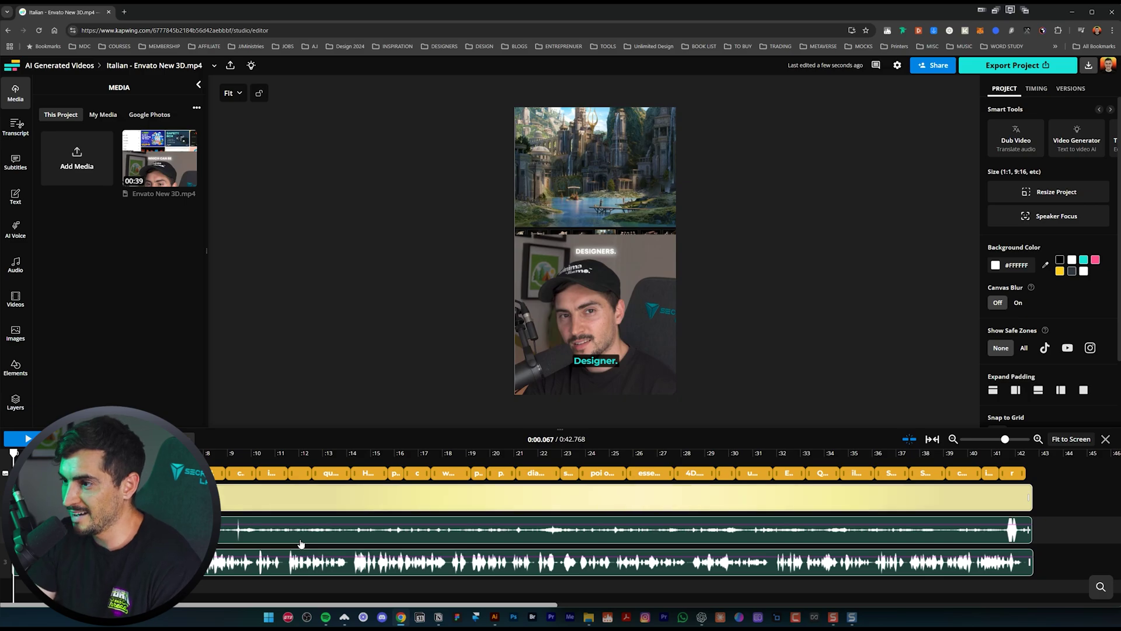
key(space)
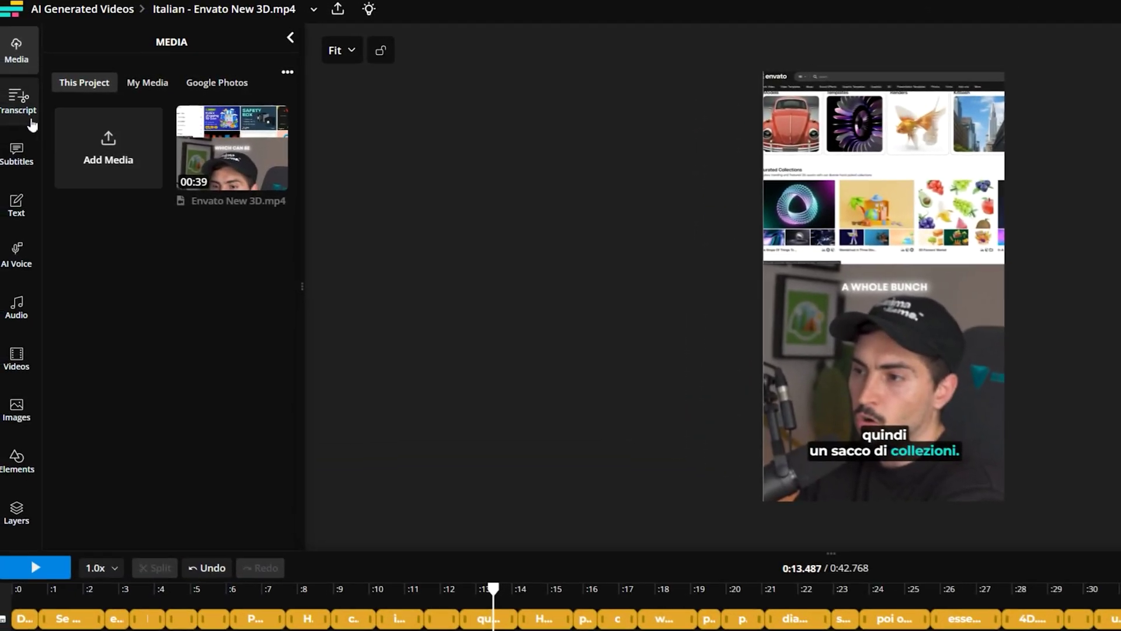
click(17, 149)
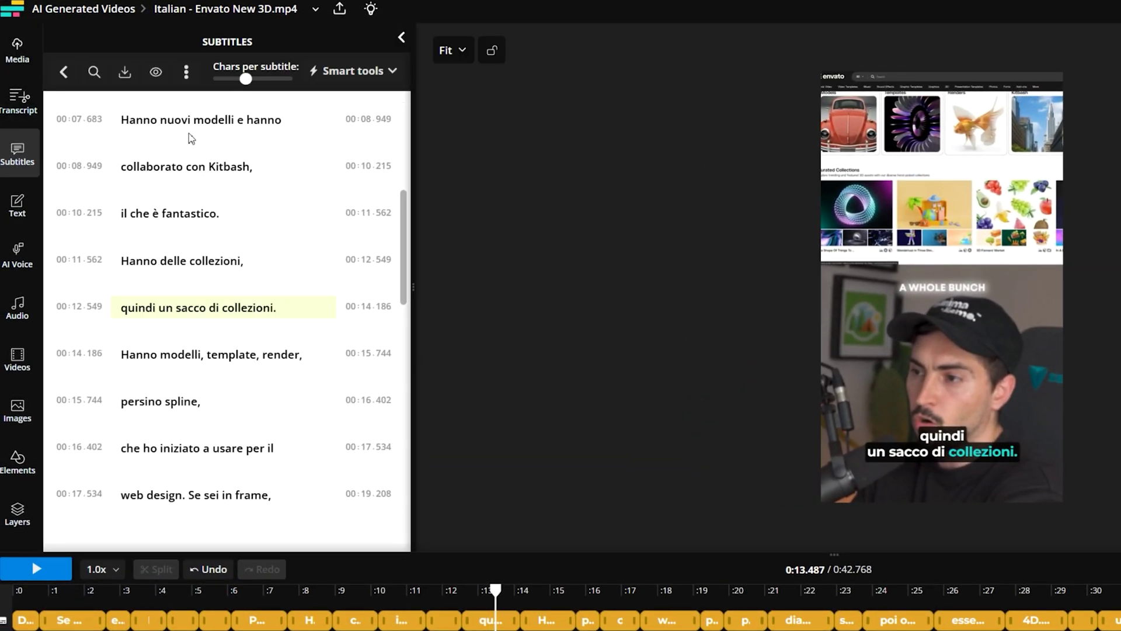
click(336, 71)
click(350, 117)
click(830, 608)
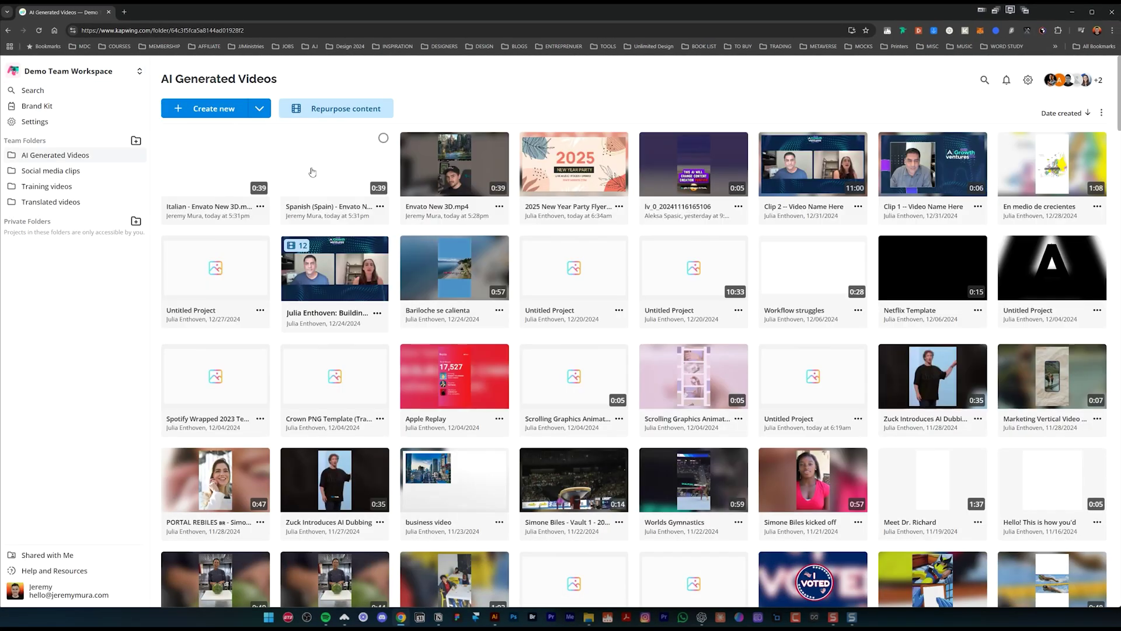
- Reopen the Spanish project and check its lip sync progress in the Subtitles panel
click(364, 183)
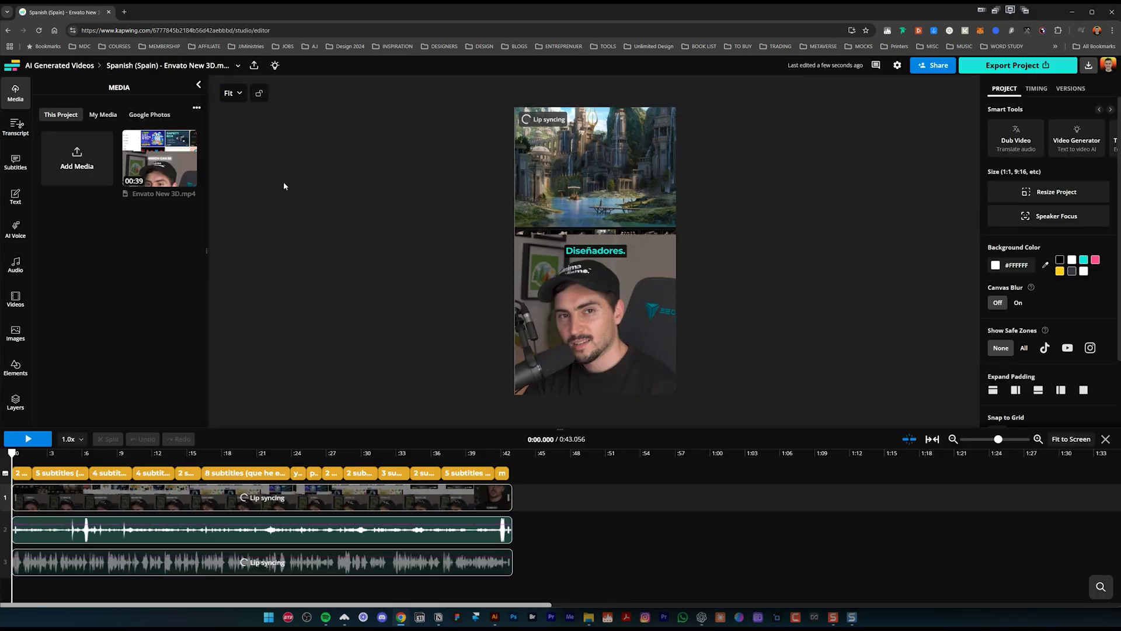
click(26, 153)
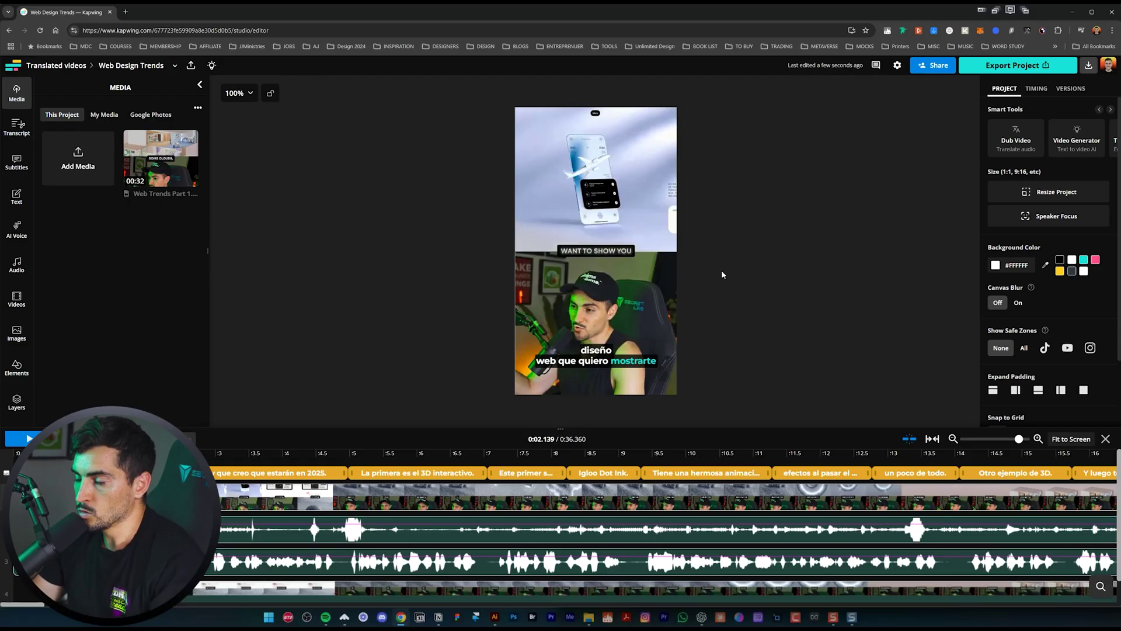
scroll(567, 344, up, 5)
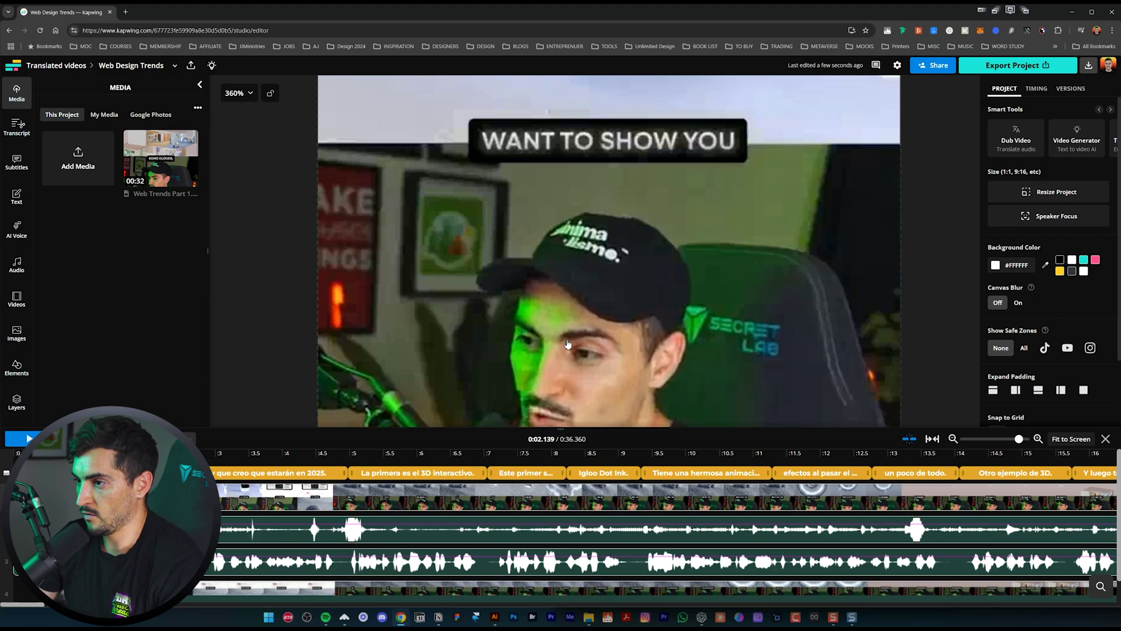
click(604, 358)
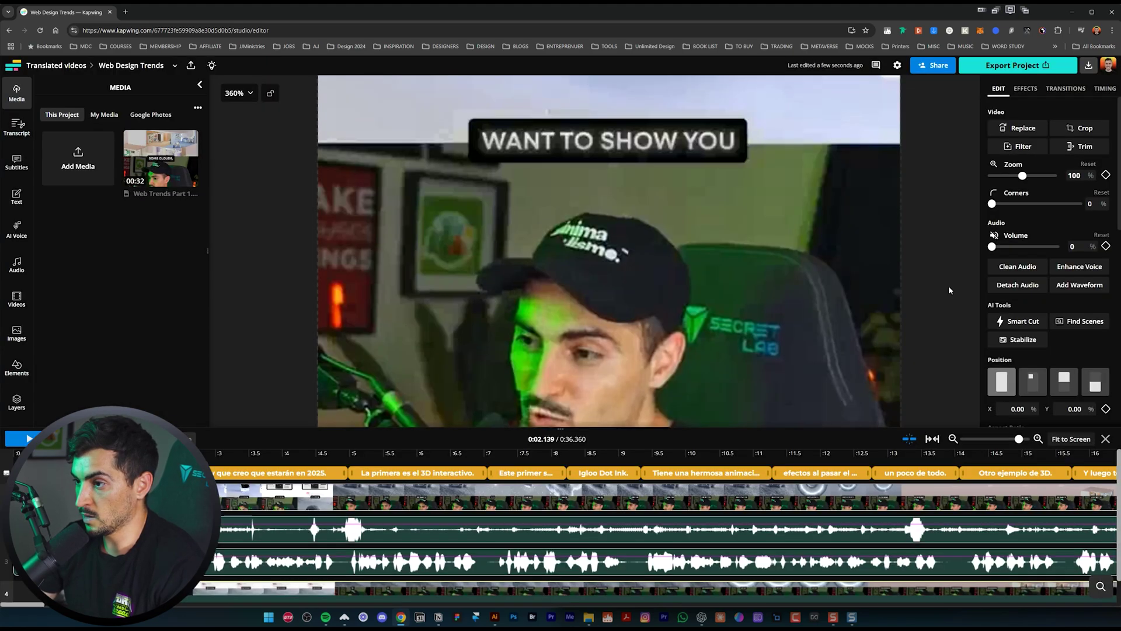
click(943, 292)
scroll(933, 303, down, 3)
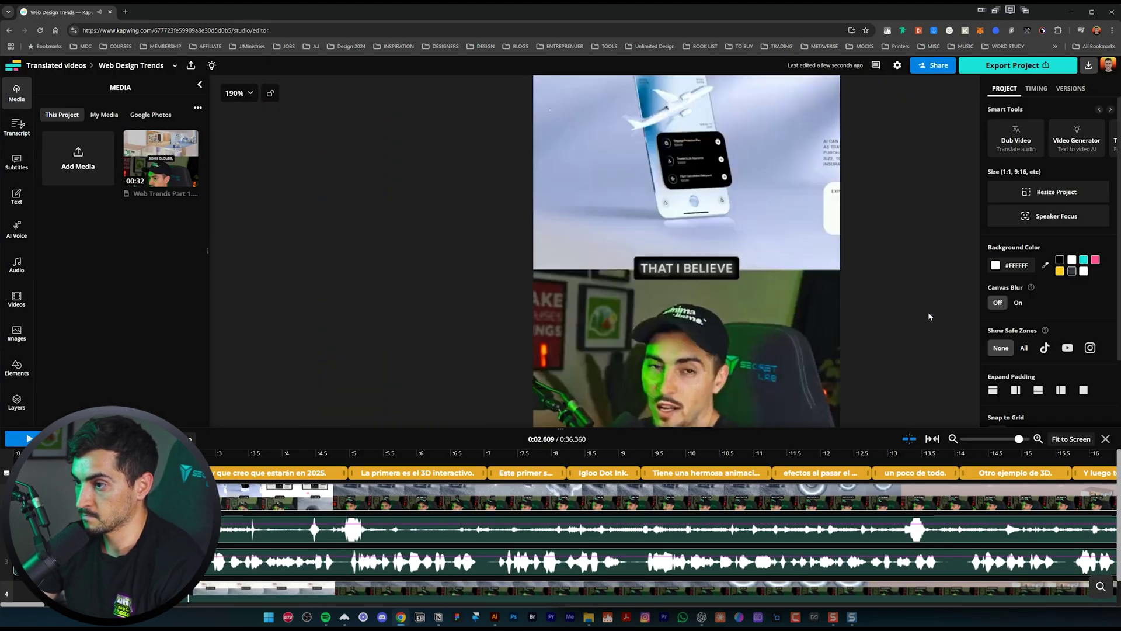
key(space)
scroll(927, 311, down, 5)
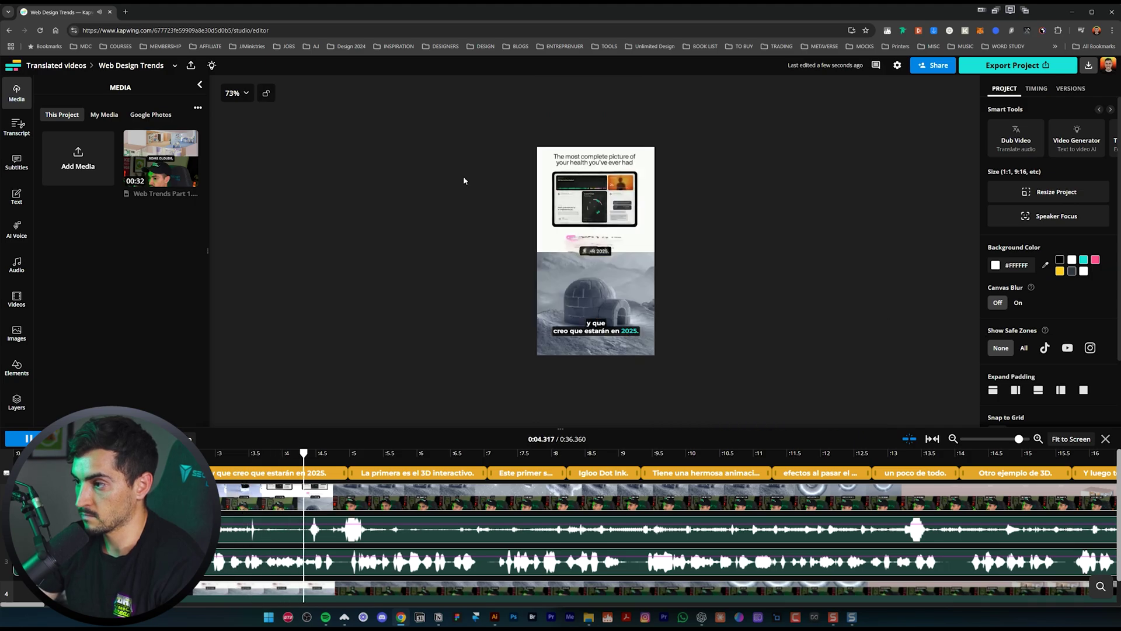
scroll(752, 266, up, 4)
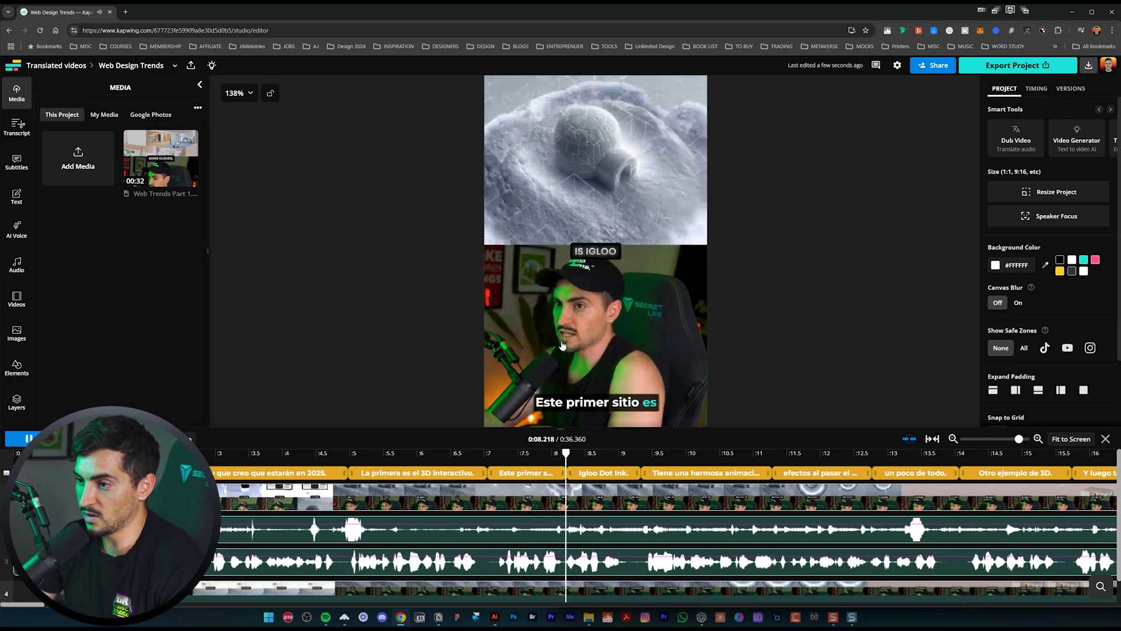
key(space)
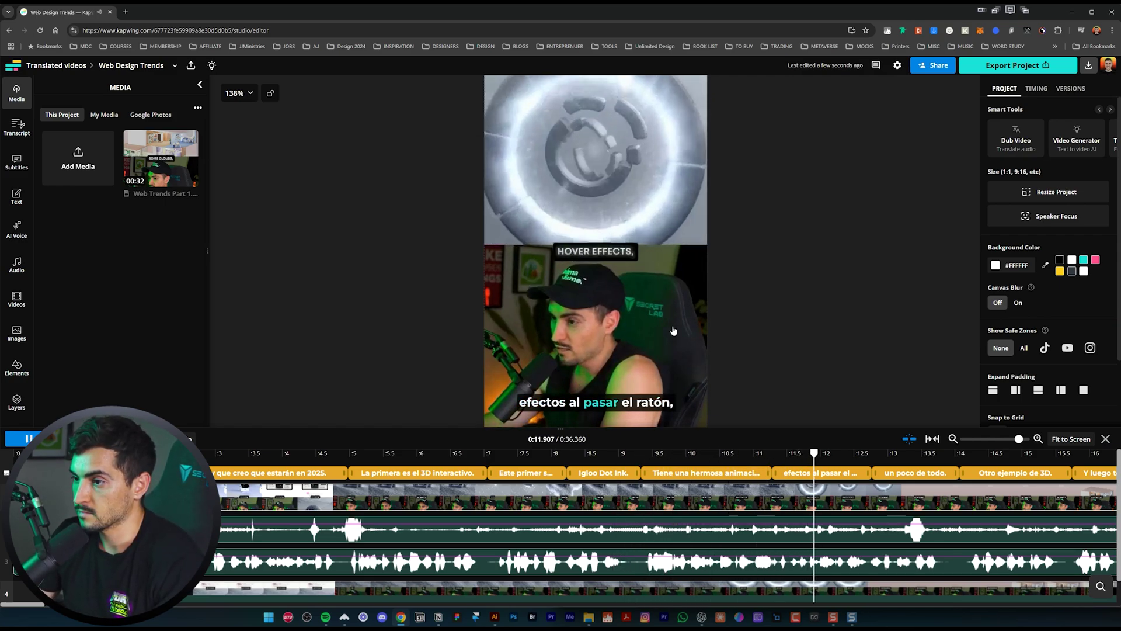
scroll(797, 308, down, 2)
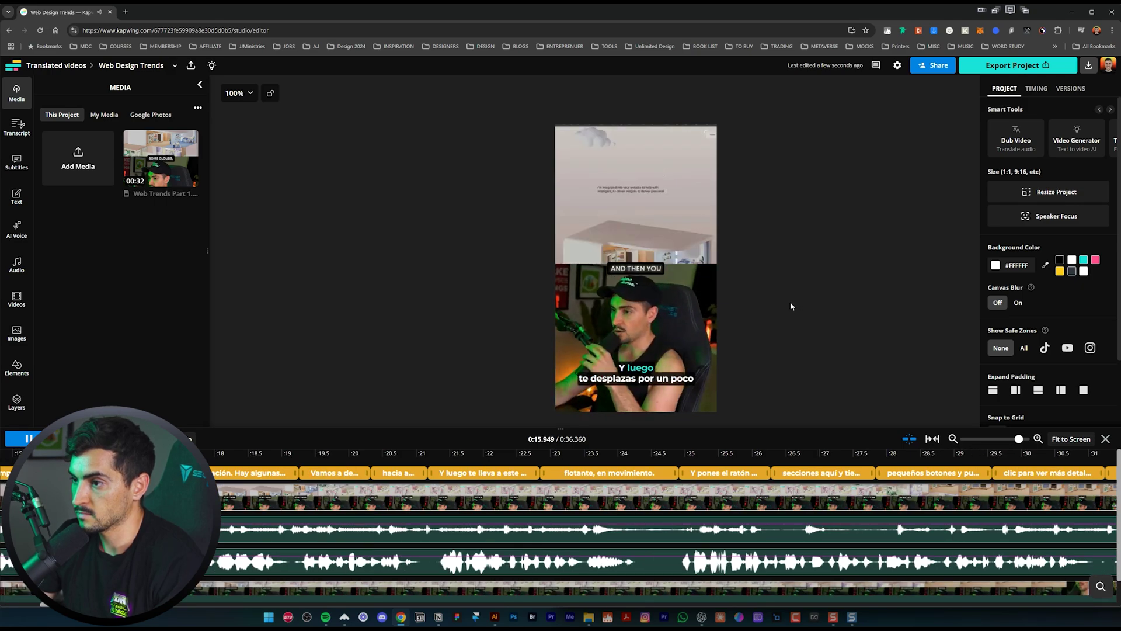
scroll(792, 306, up, 2)
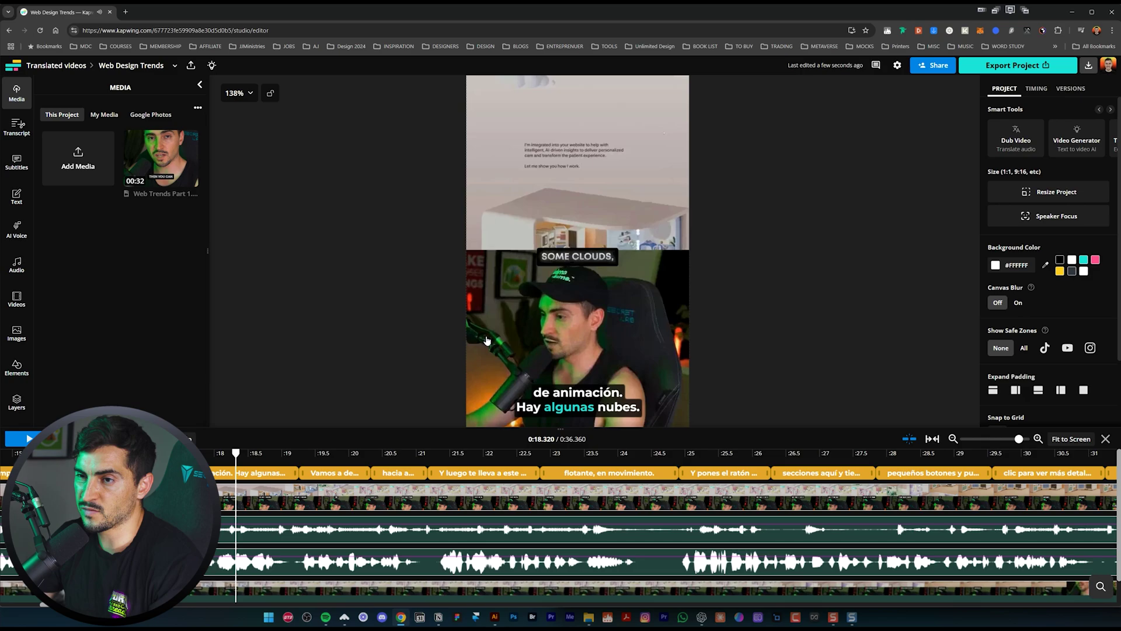
scroll(806, 347, down, 2)
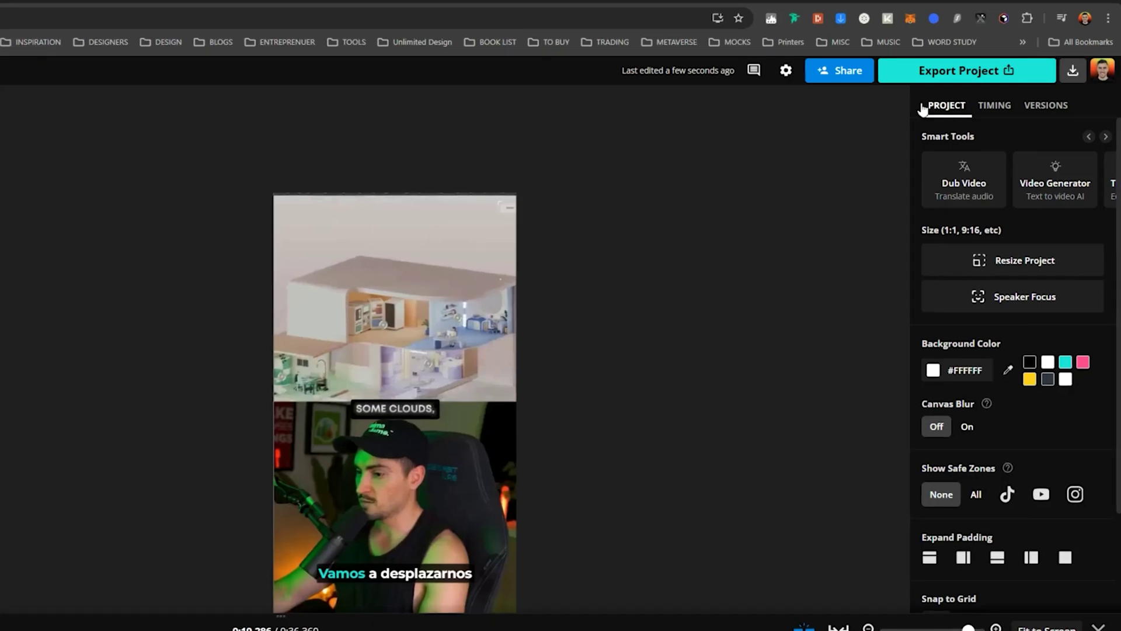
- Set the export to 1080p MP4 (1080 × 1920), adjusting compression for an 11.0–44.2 MB estimate
click(950, 81)
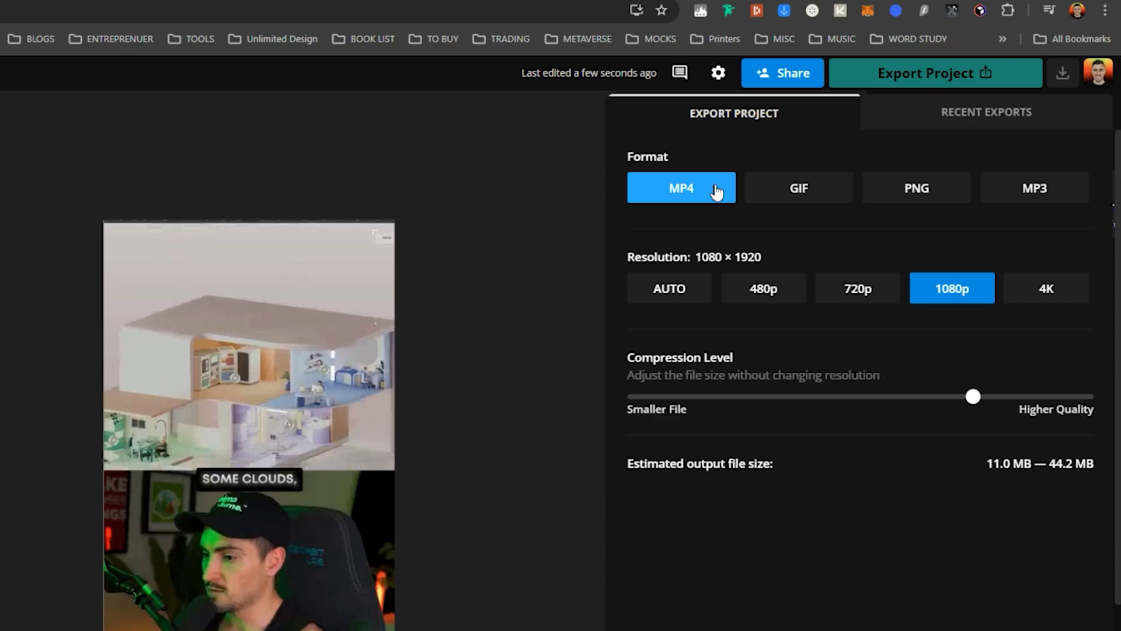
click(1045, 300)
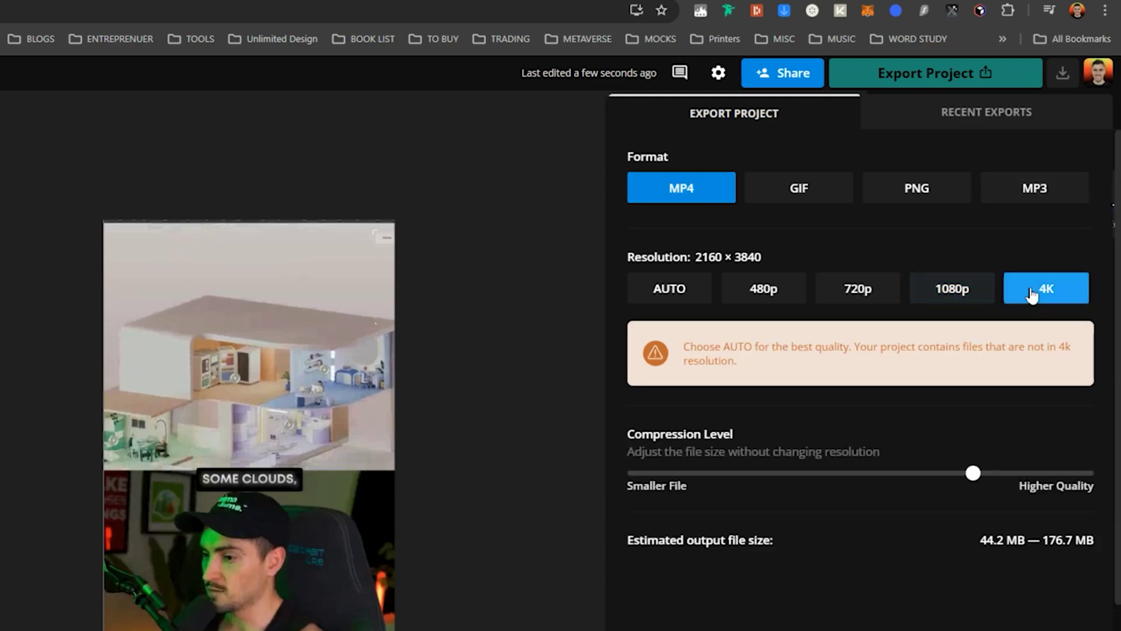
click(975, 296)
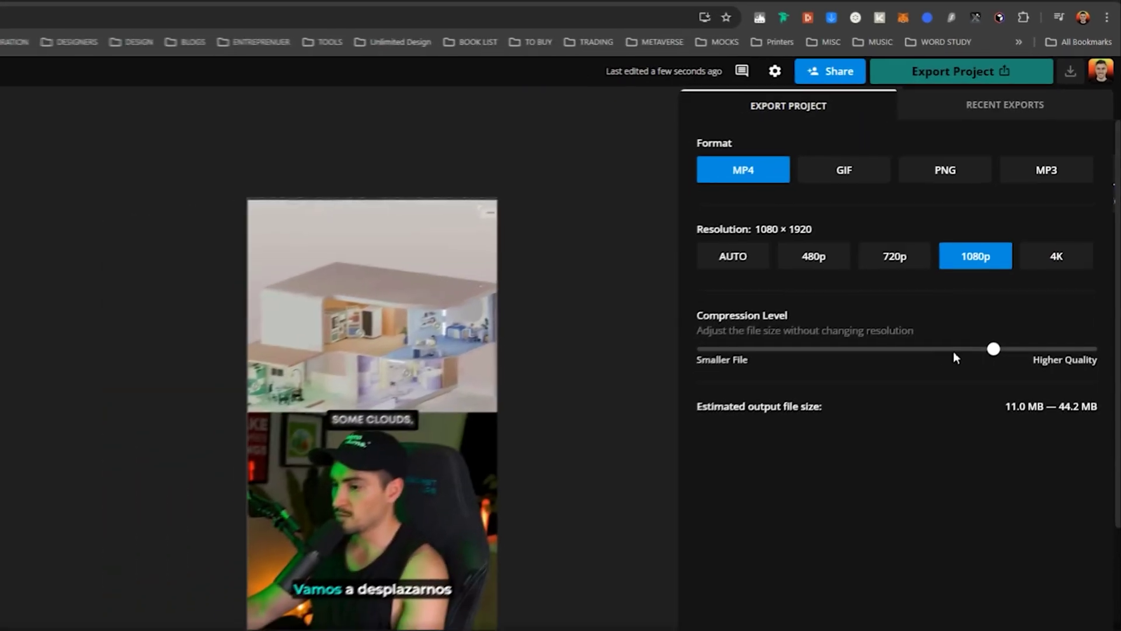
drag(973, 397, 747, 396)
drag(753, 348, 1058, 357)
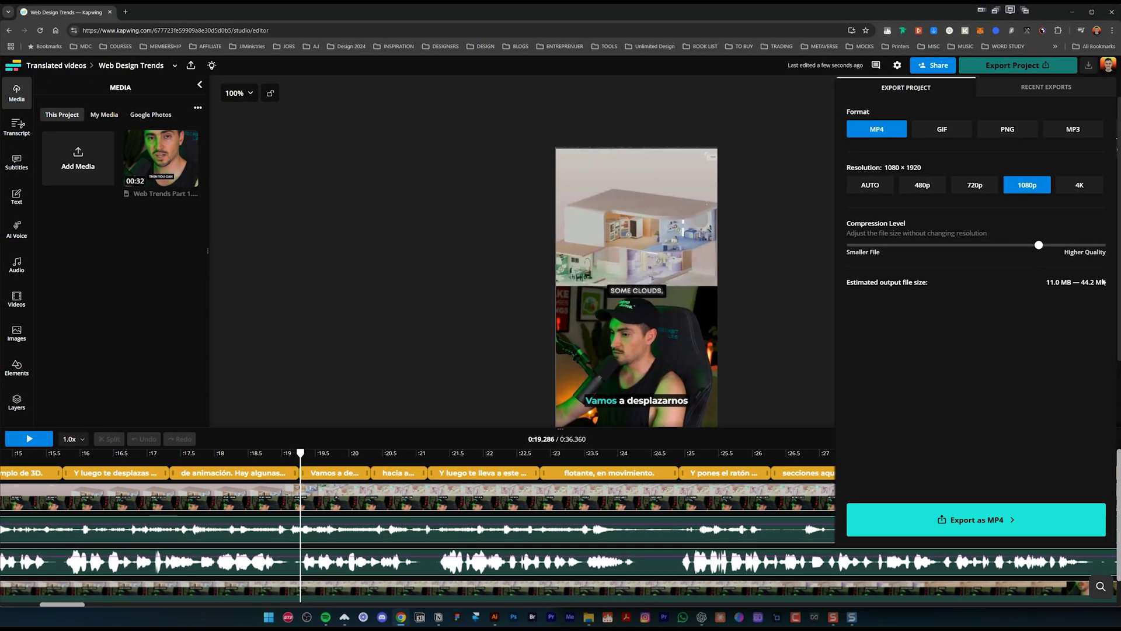
- Start the MP4 export of the Web Design Trends video
click(1014, 513)
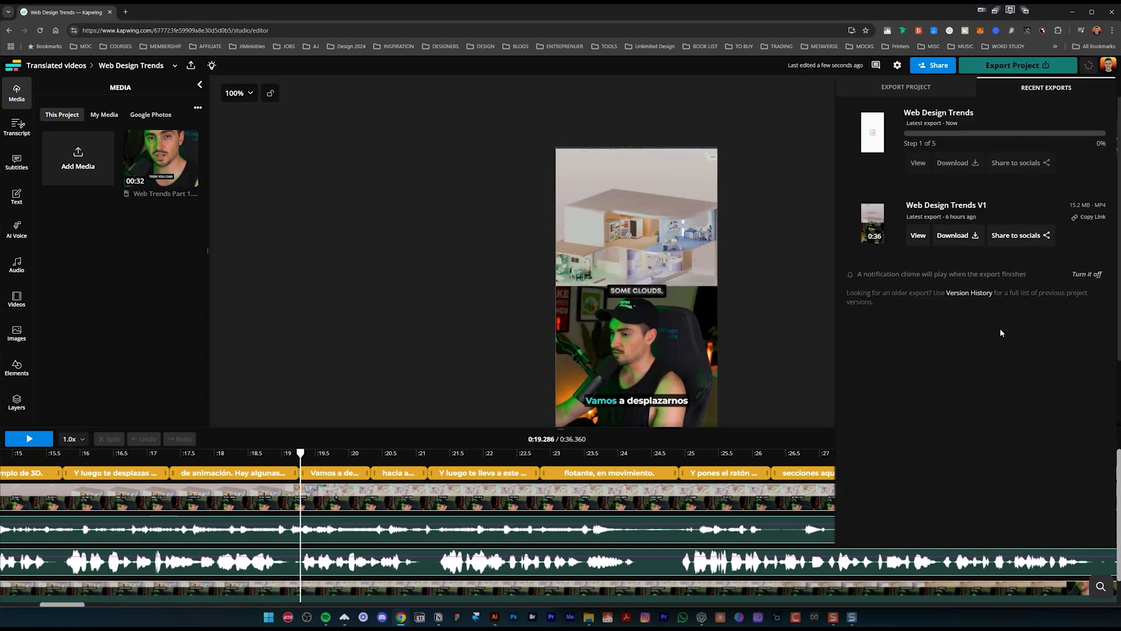